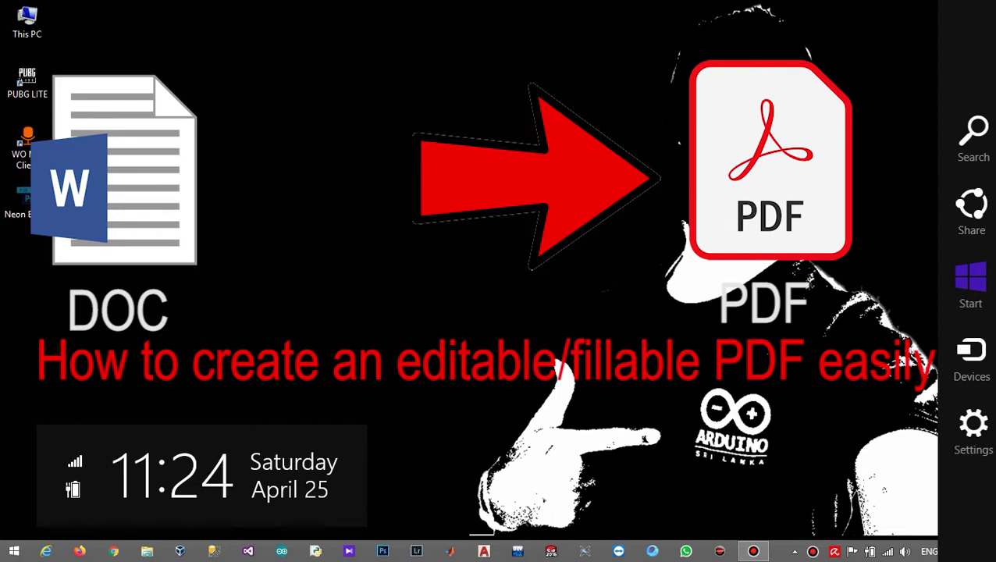
# Search Windows 8.1 for 'word' and launch Word 2013.
pyautogui.click(967, 140)
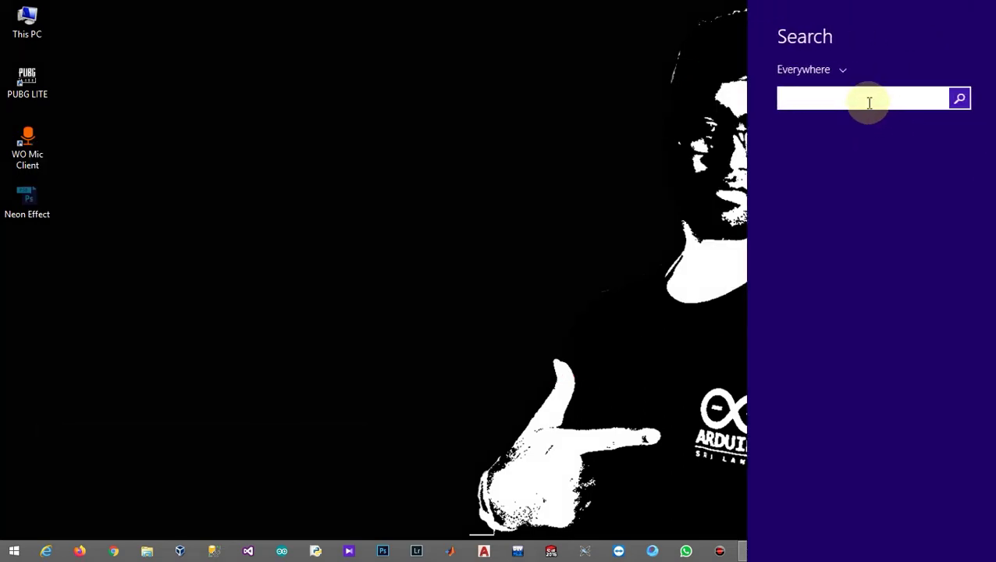
pyautogui.write('word 2013')
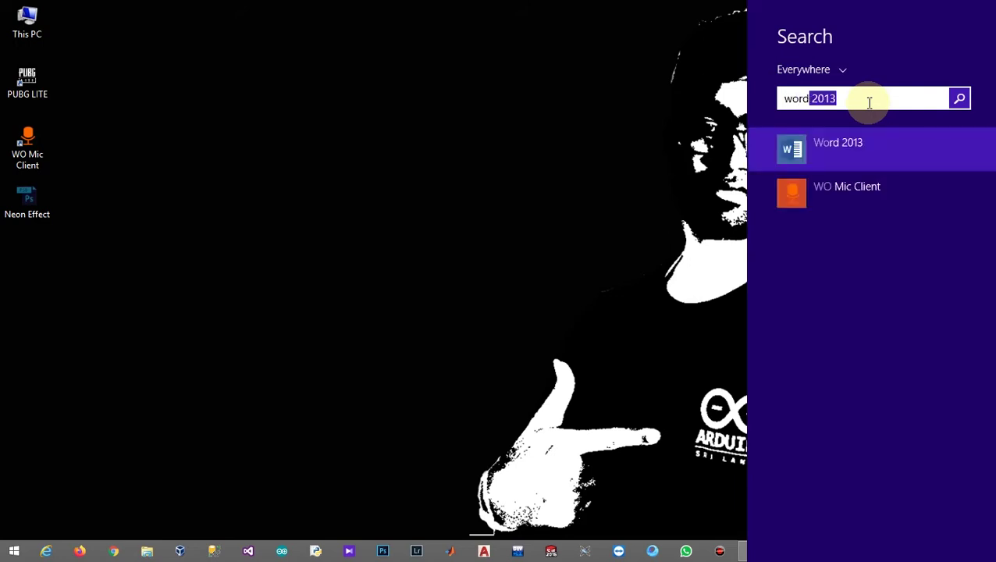
pyautogui.click(863, 144)
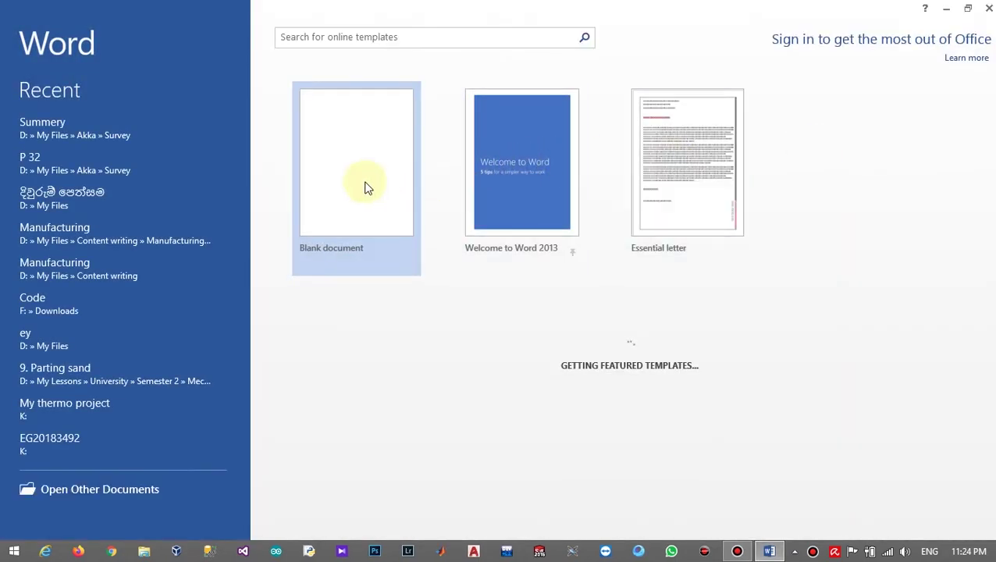
# Start a blank document and type the 'Name :' form label.
pyautogui.click(363, 183)
pyautogui.click(228, 27)
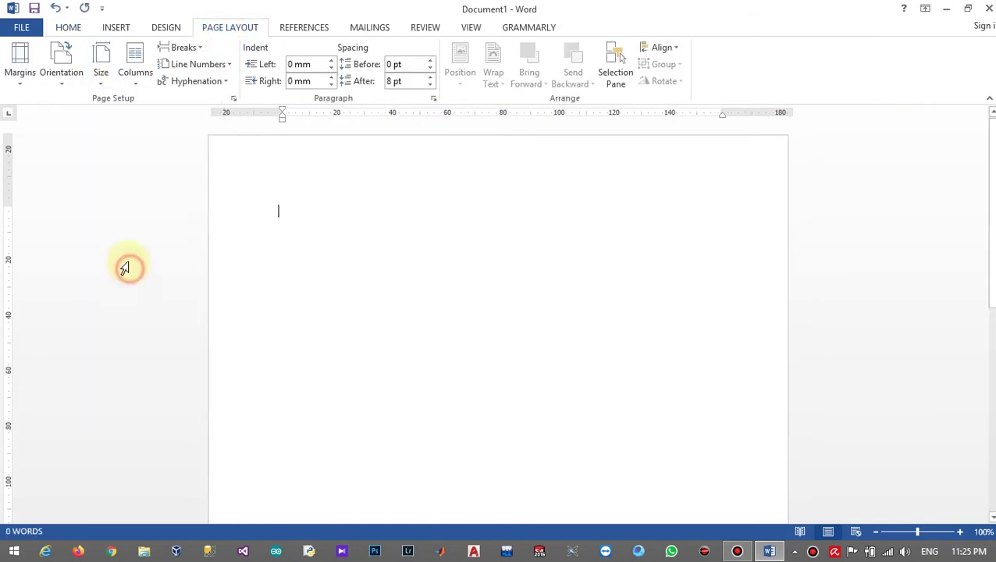
pyautogui.write('Name :-')
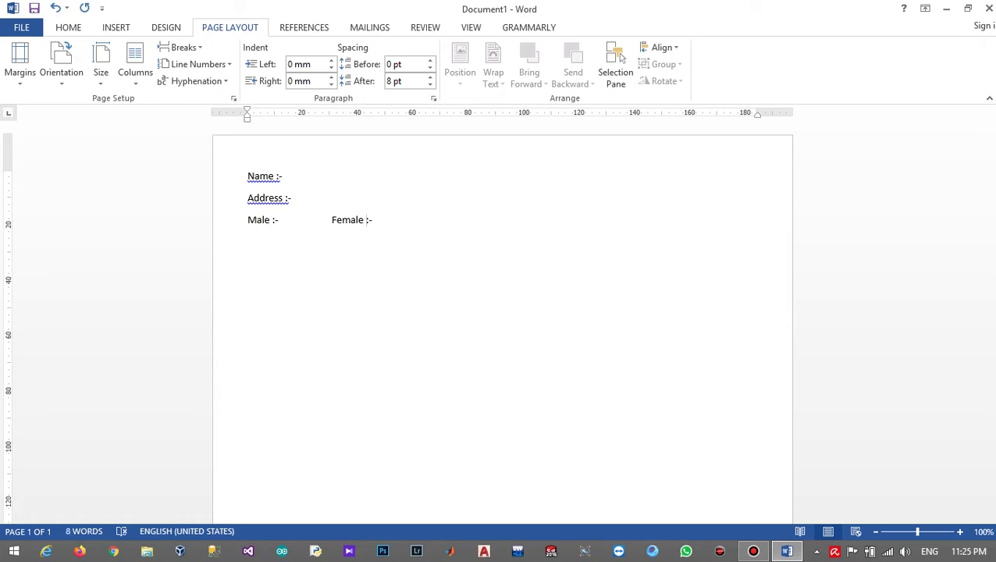
# Export the document as the PDF 'Editable pdf' in Documents.
pyautogui.click(23, 28)
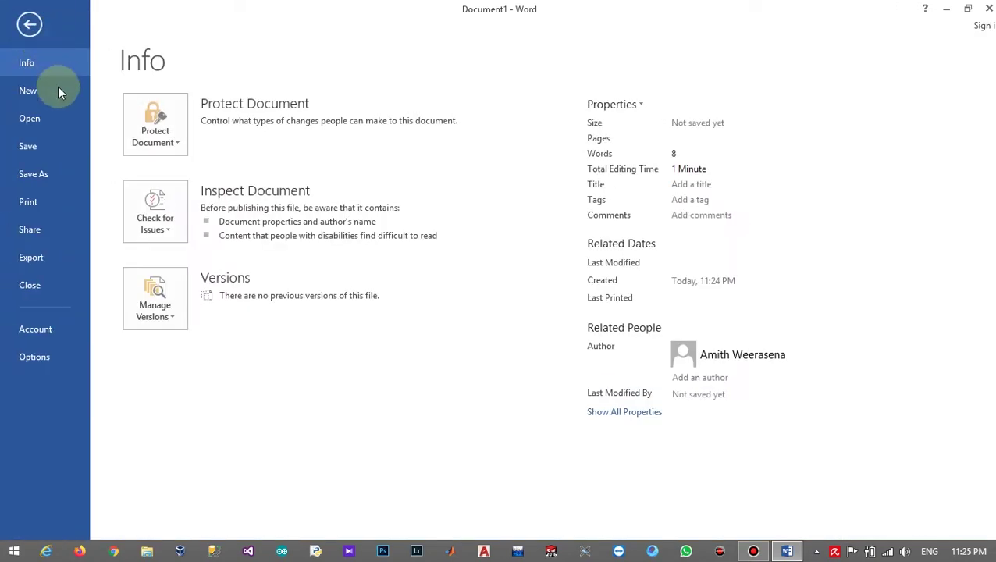
pyautogui.click(29, 258)
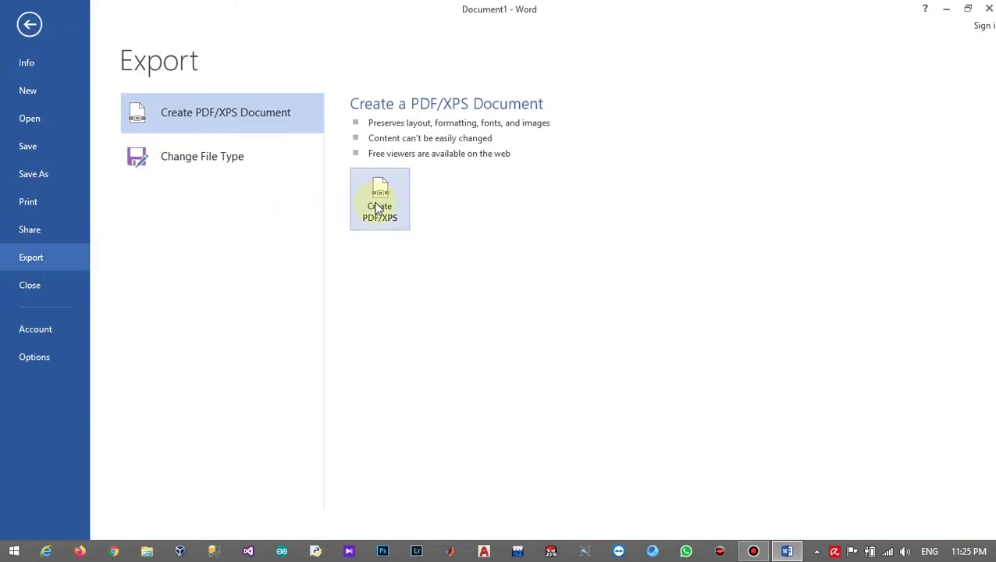
pyautogui.click(380, 209)
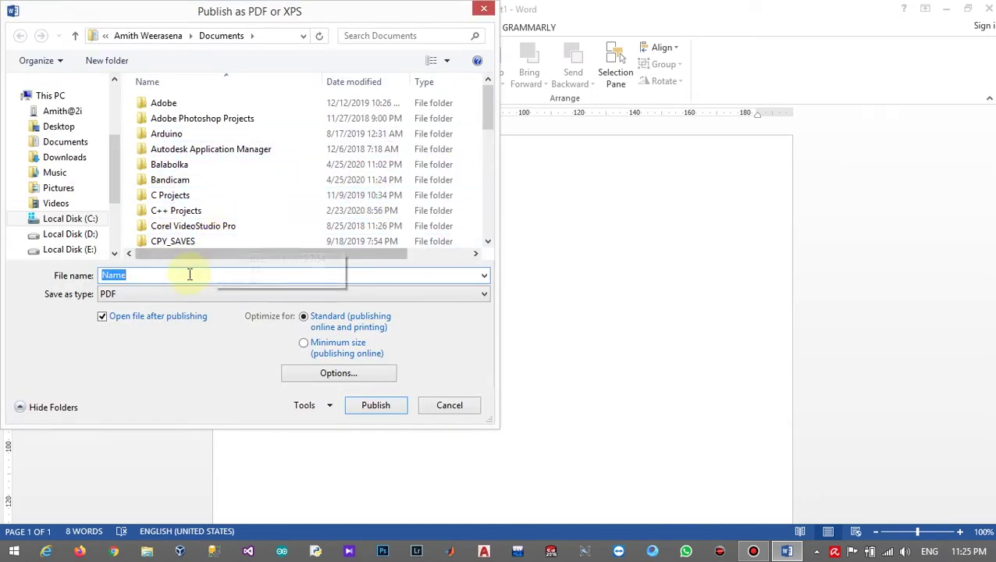
pyautogui.write('Editable pdf')
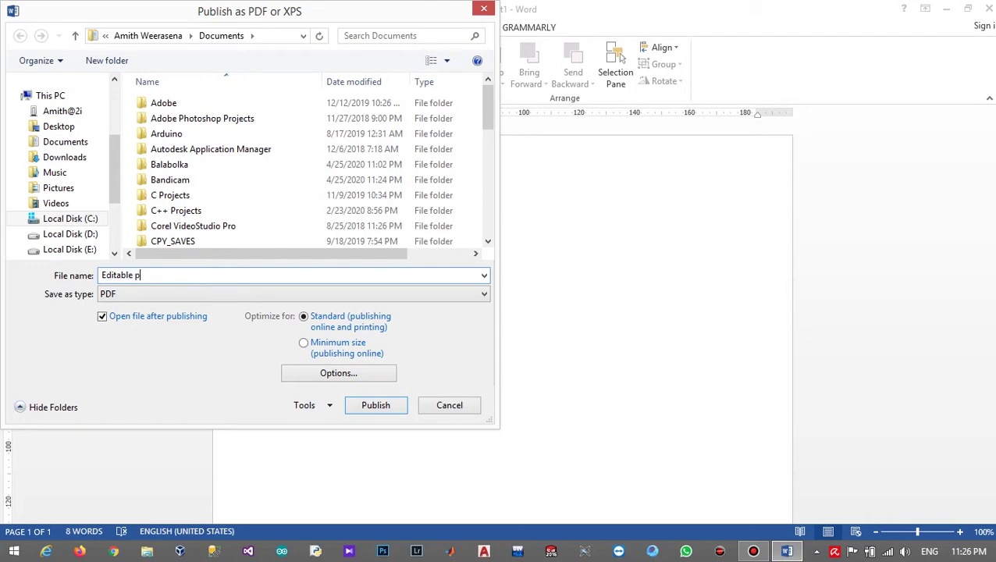
pyautogui.click(365, 404)
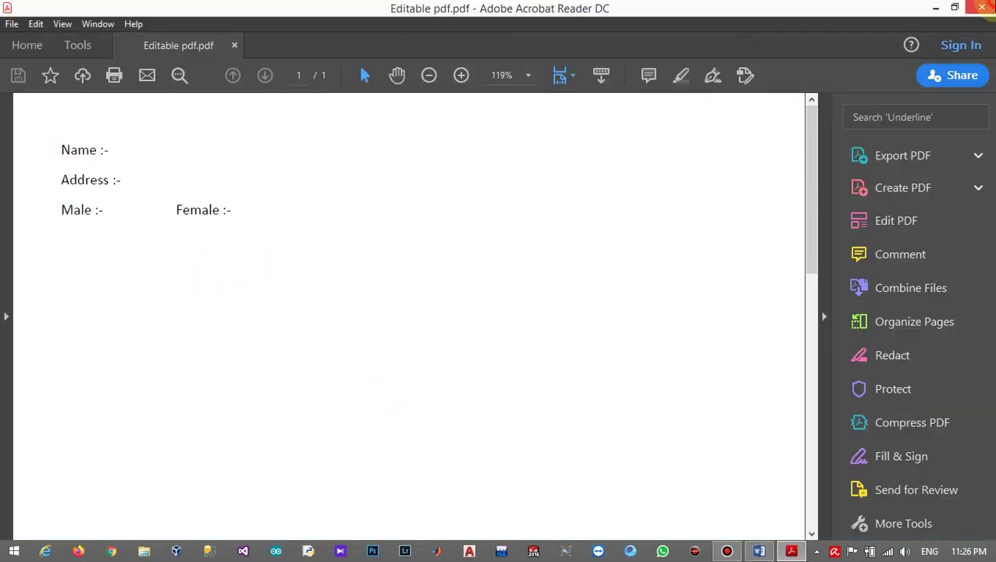
# Close the PDF in Acrobat Reader and switch to Chrome.
pyautogui.hotkey('alt', 'F4')
pyautogui.click(111, 550)
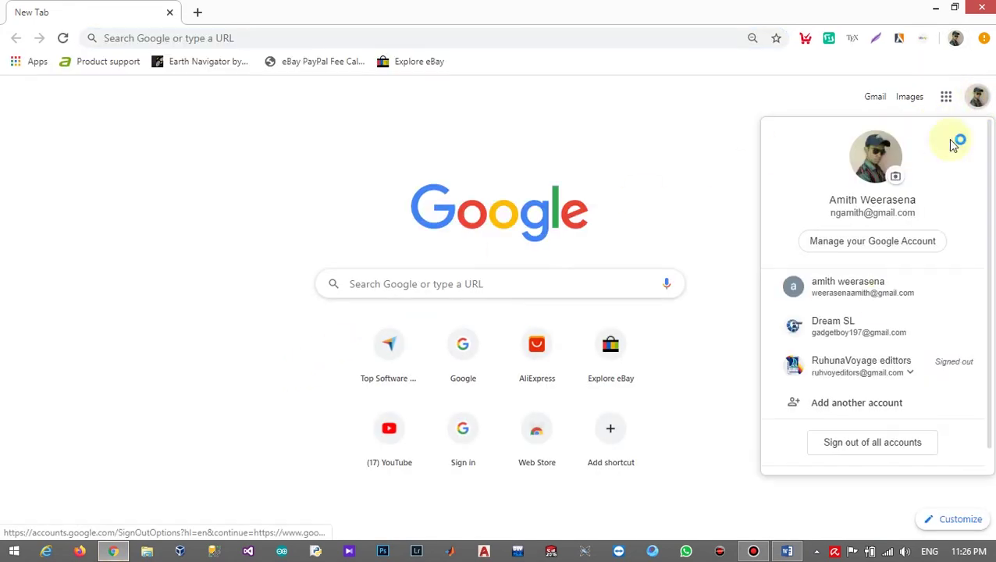
# Switch Google account, go to Google Drive and enter the Channel temp folder.
pyautogui.click(836, 325)
pyautogui.click(934, 74)
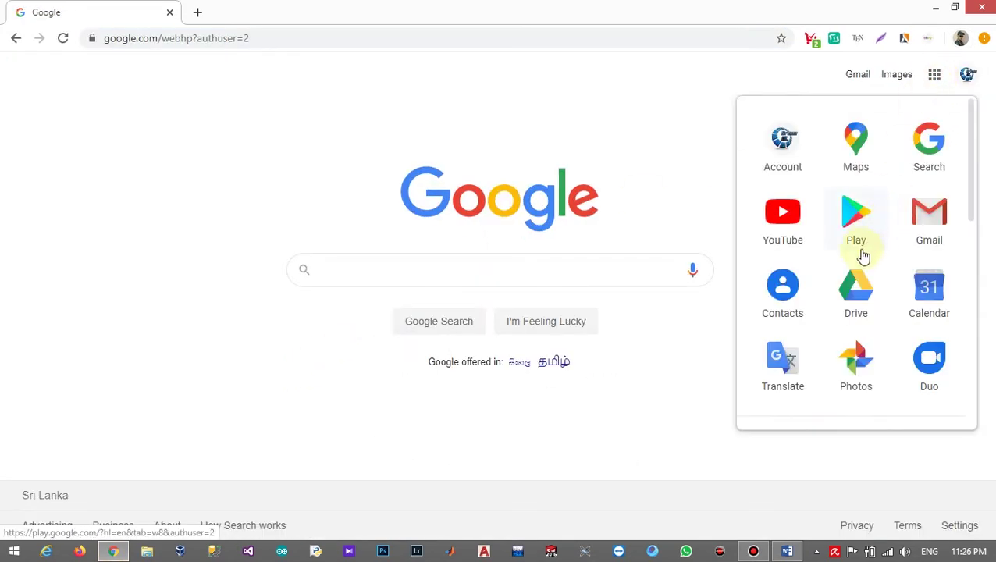
pyautogui.click(855, 286)
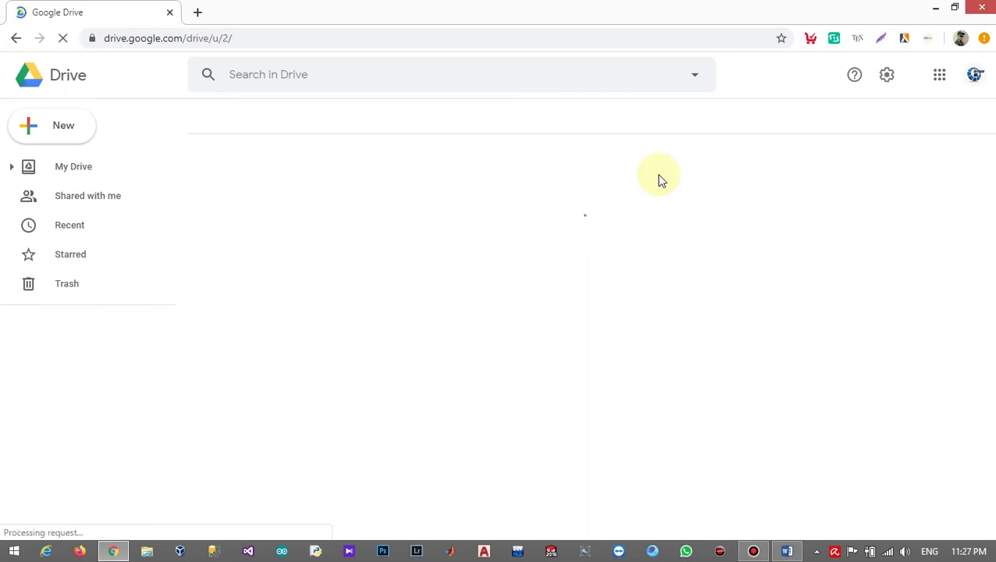
pyautogui.doubleClick(462, 390)
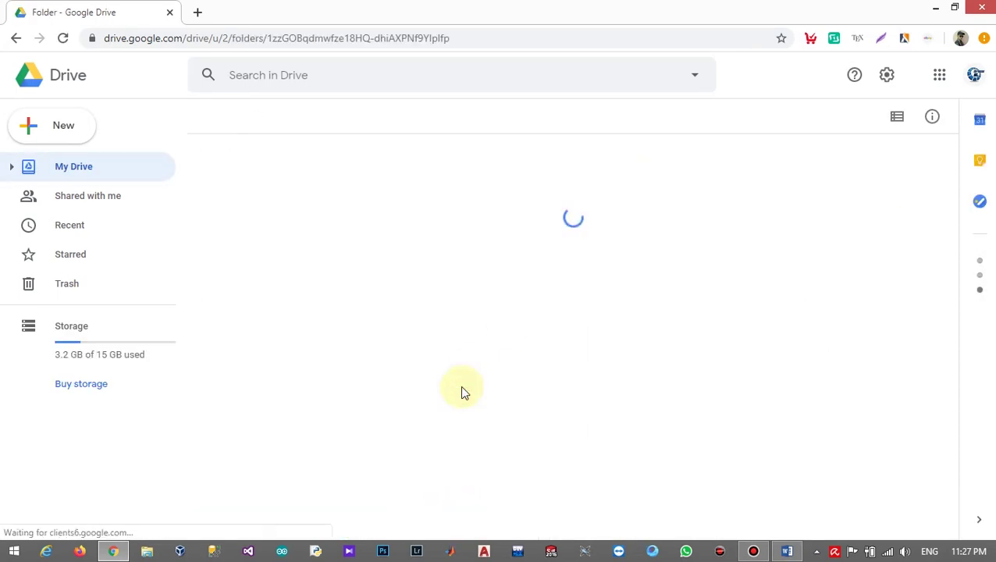
# Upload Editable pdf from the Documents folder into Channel temp.
pyautogui.click(76, 135)
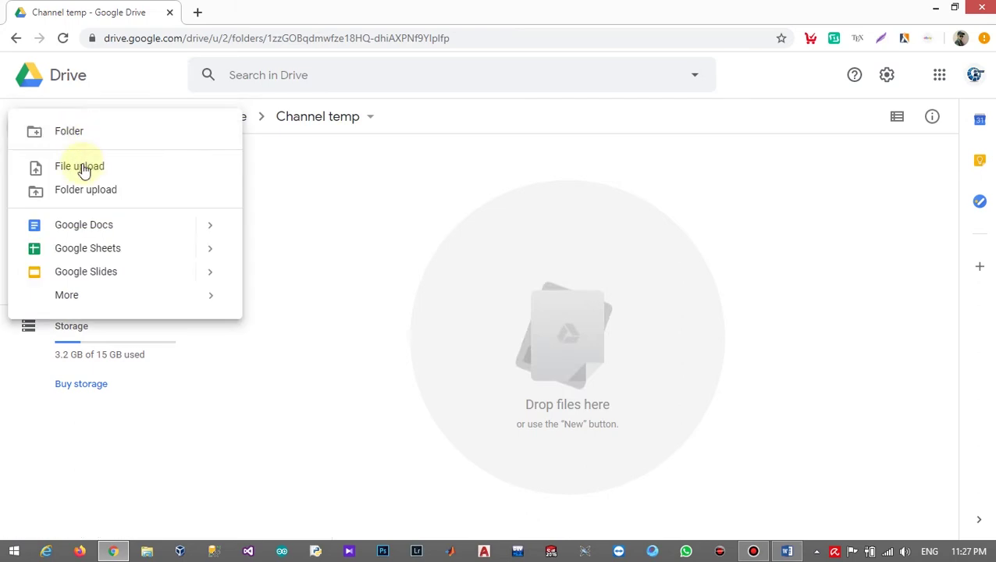
pyautogui.click(83, 171)
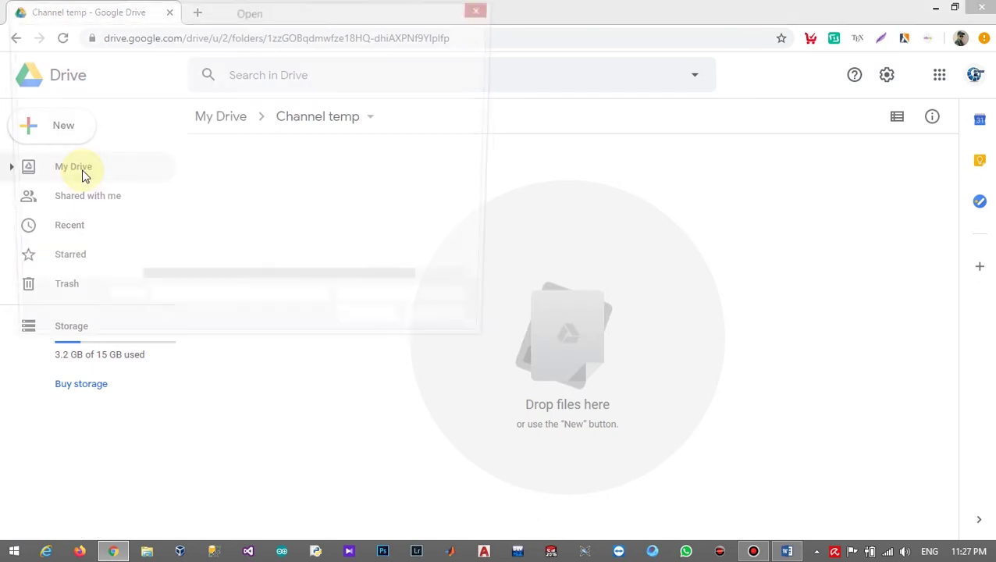
pyautogui.click(66, 142)
pyautogui.moveTo(483, 121); pyautogui.dragTo(479, 210)
pyautogui.click(283, 257)
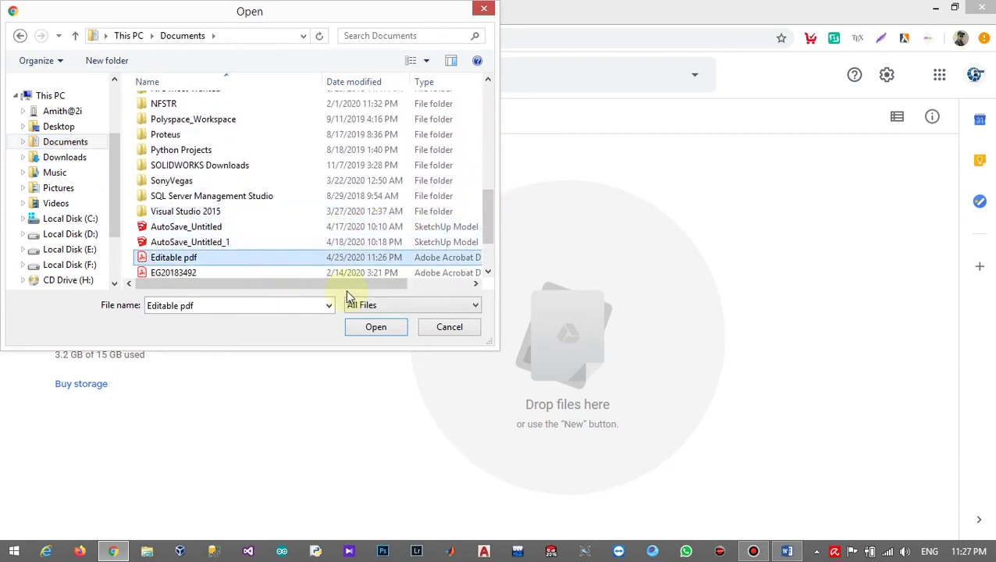
pyautogui.click(369, 329)
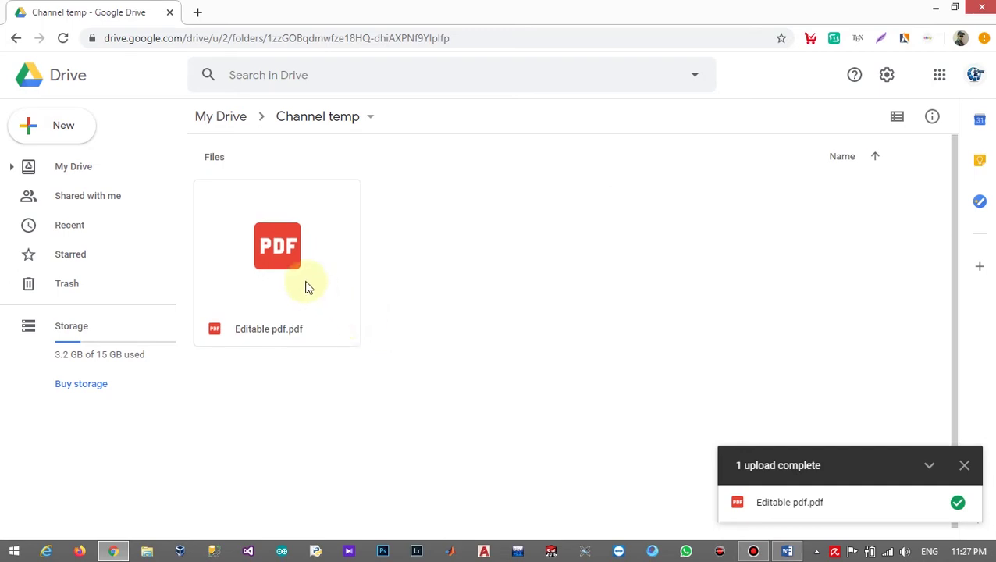
# Find the DocHub - PDF Sign and Edit app in the Marketplace for Editable pdf.pdf, then close the Marketplace.
pyautogui.rightClick(306, 287)
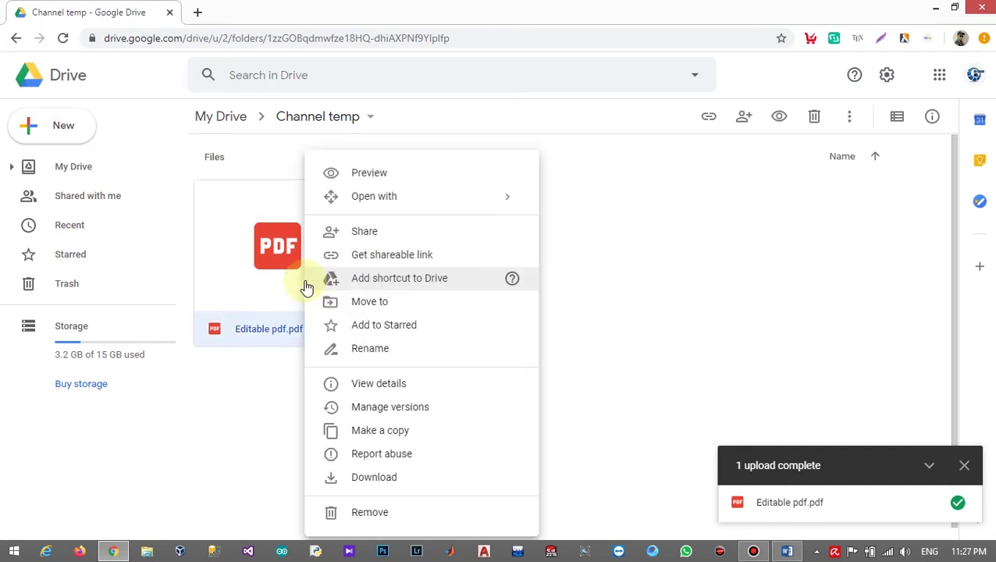
pyautogui.moveTo(462, 211)
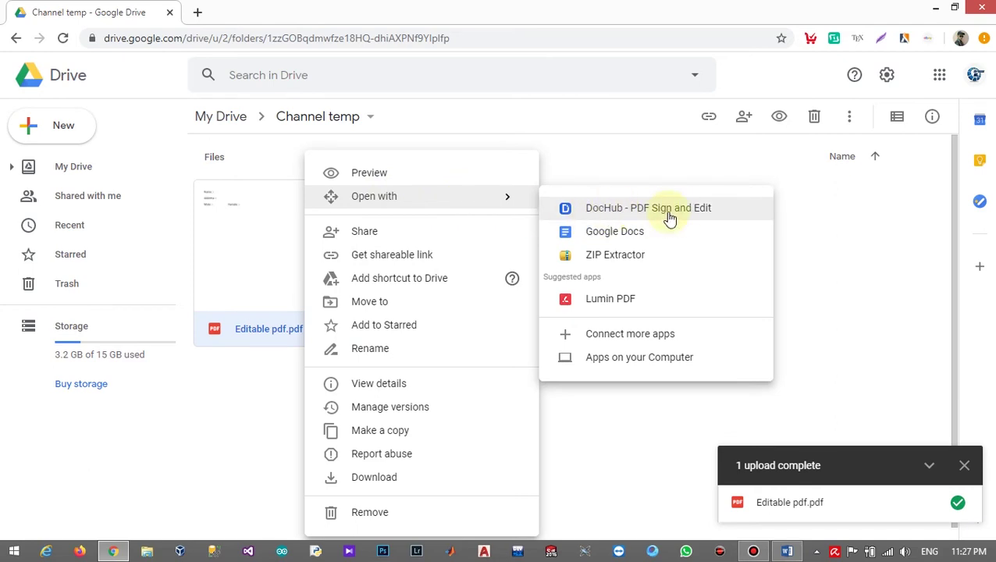
pyautogui.click(628, 334)
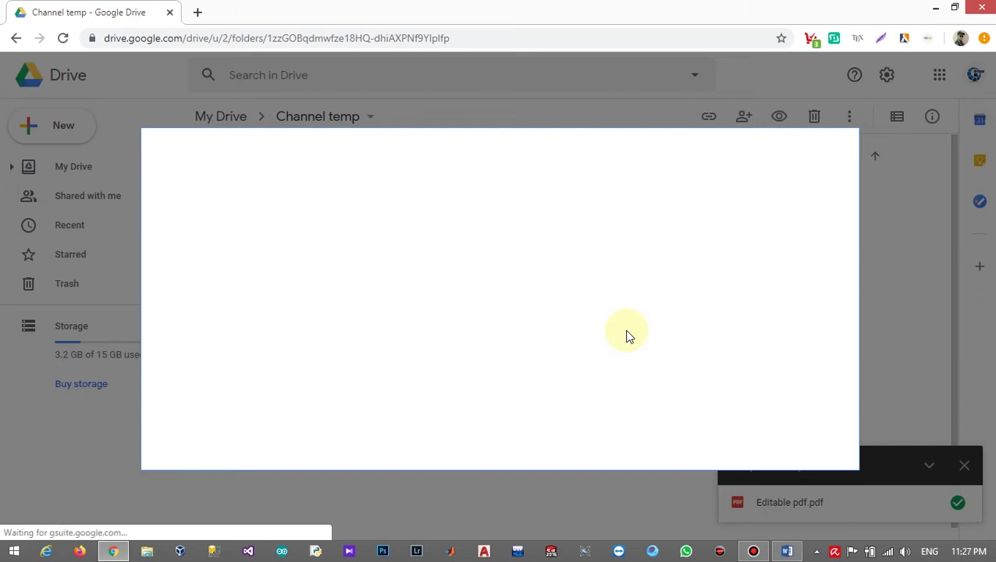
pyautogui.click(546, 153)
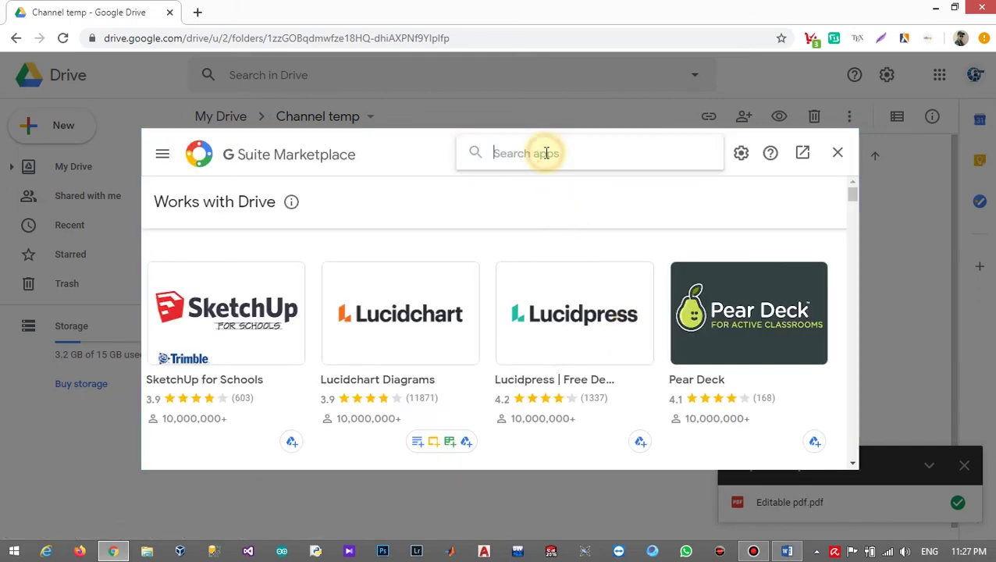
pyautogui.write('dochub')
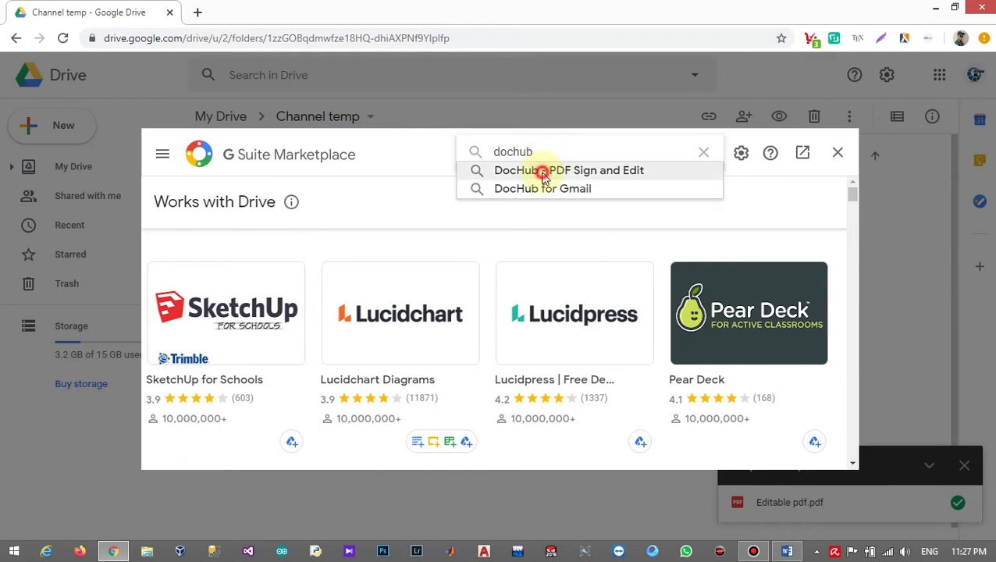
pyautogui.click(544, 173)
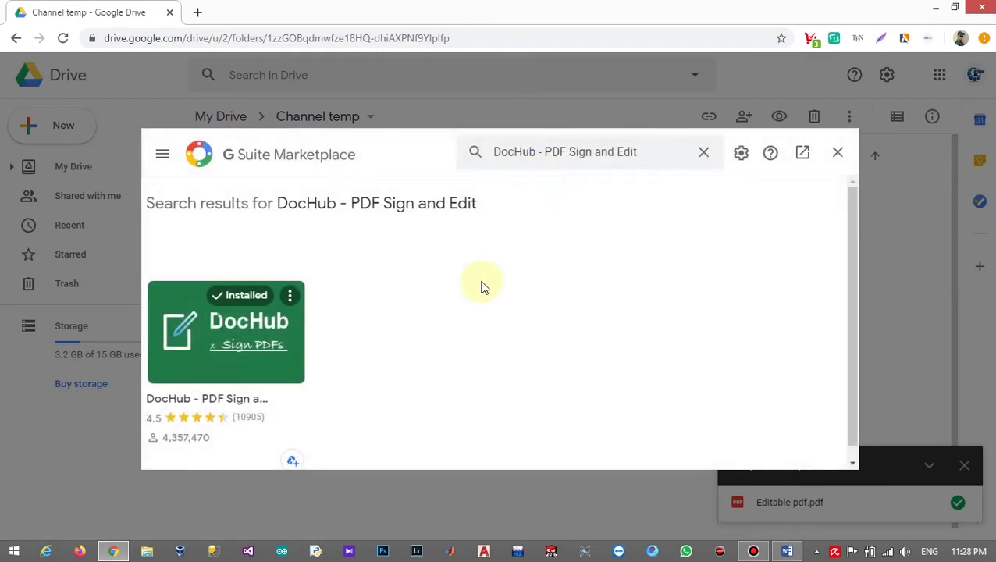
pyautogui.click(247, 350)
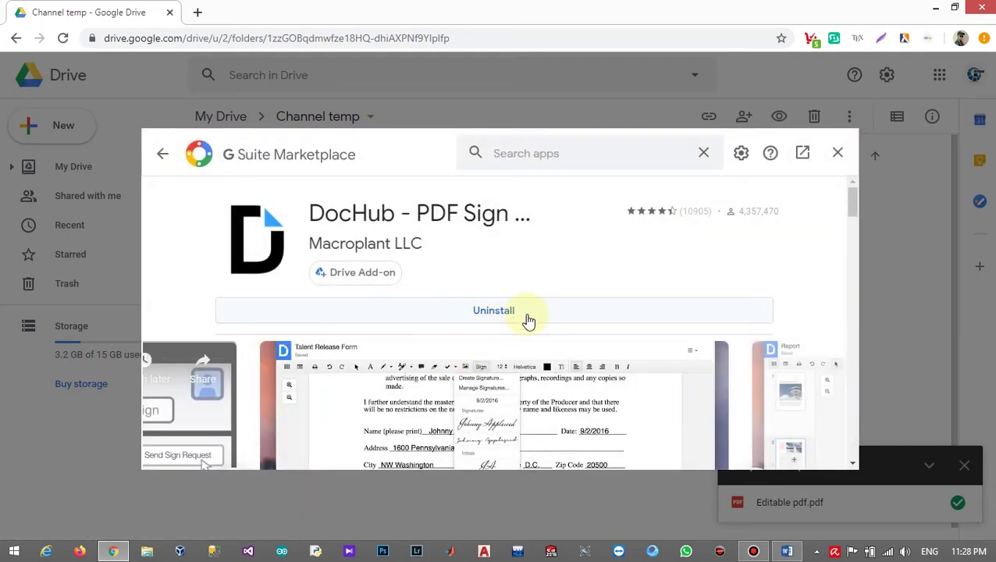
pyautogui.click(837, 152)
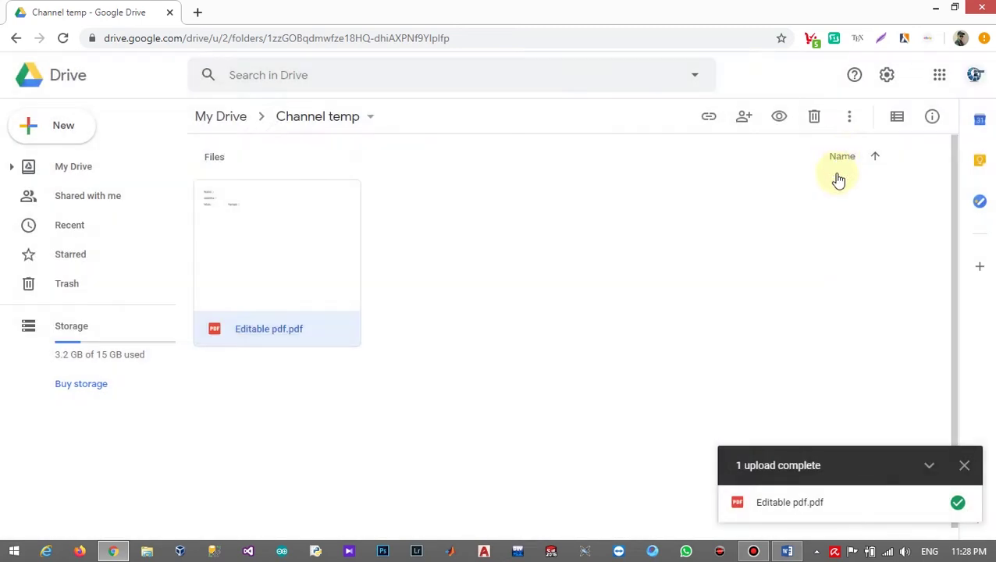
# Open Editable pdf.pdf with DocHub from its context menu.
pyautogui.rightClick(329, 244)
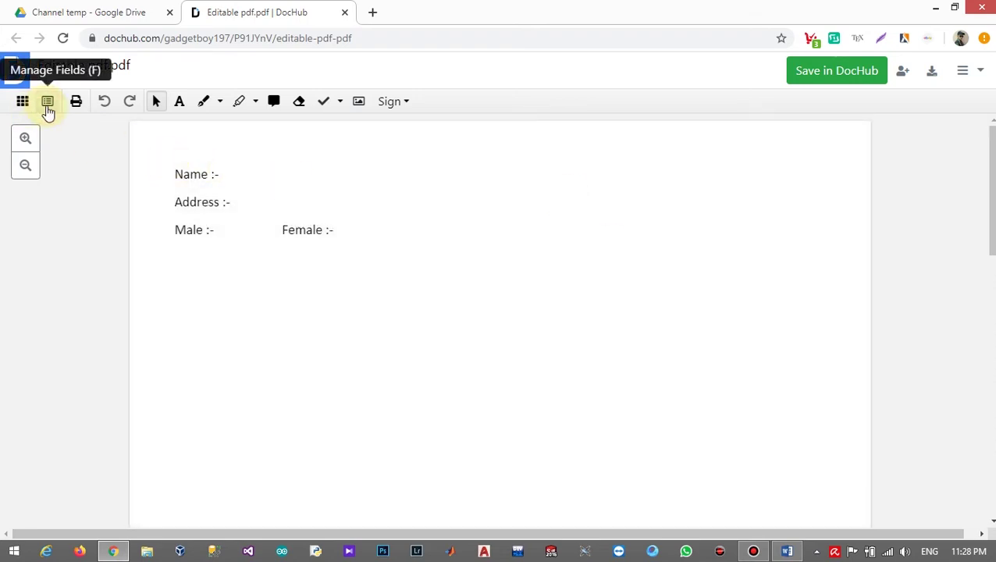
# Add paragraph text fields beside Name and Address, widening the Name field to the right.
pyautogui.click(47, 109)
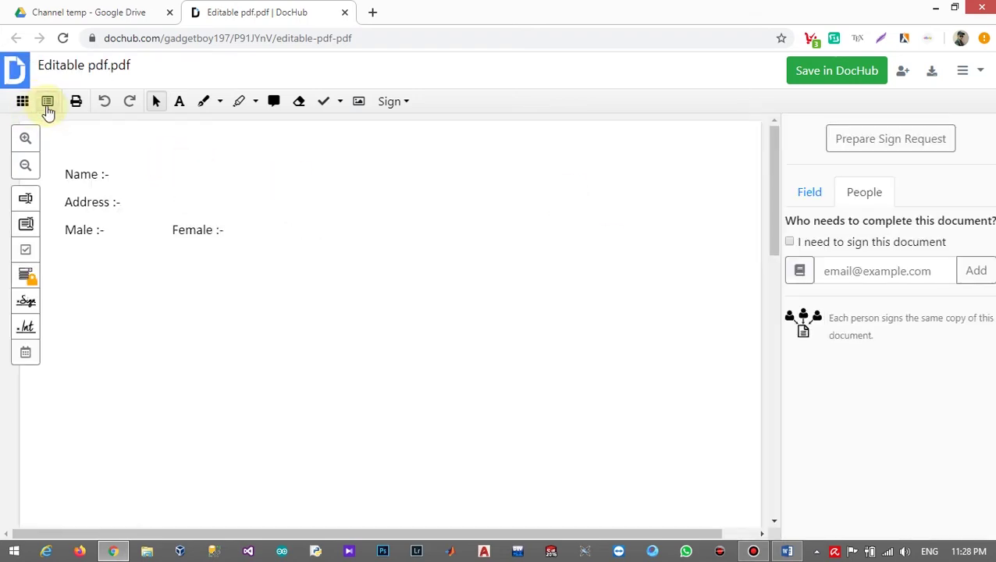
pyautogui.click(26, 223)
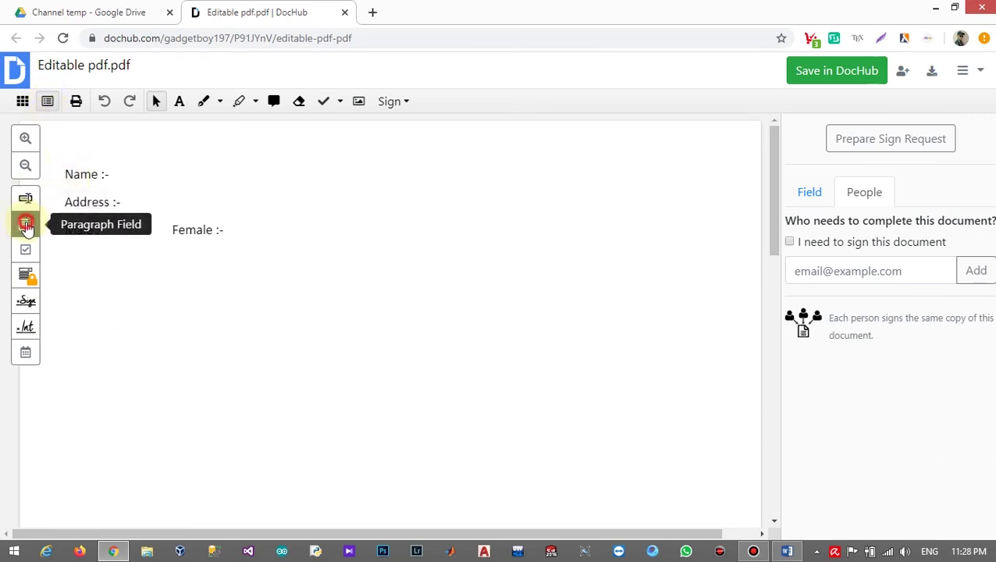
pyautogui.click(129, 172)
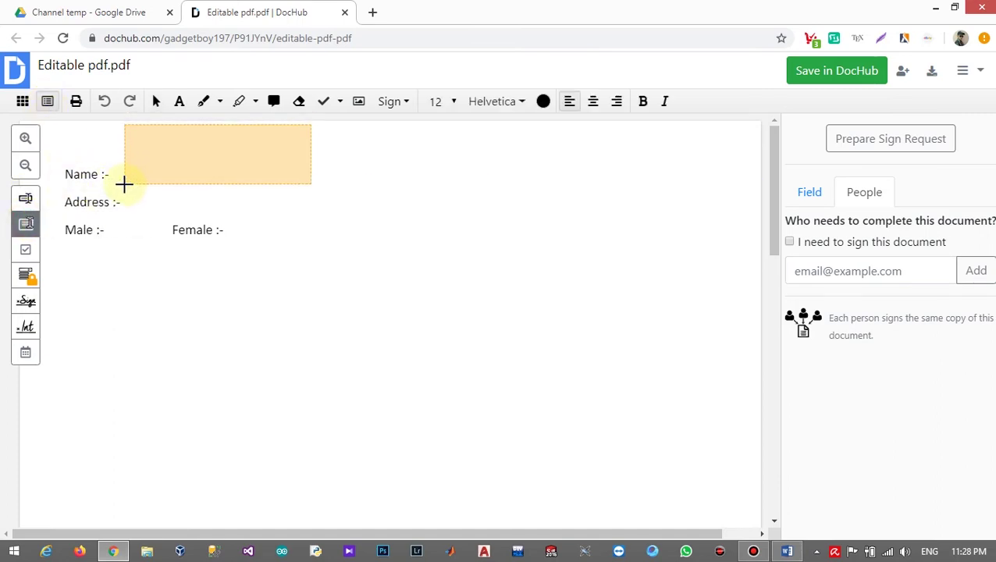
pyautogui.click(306, 176)
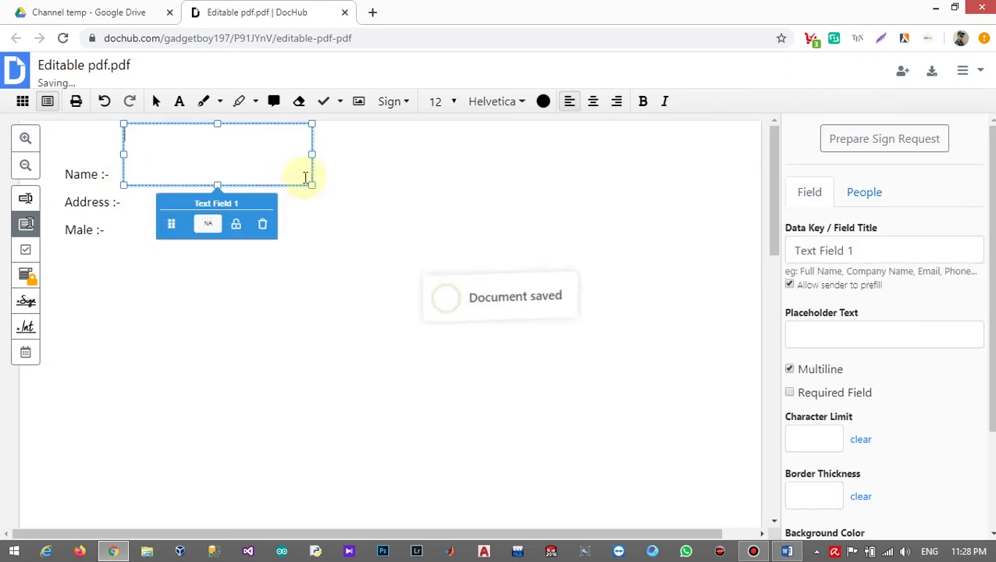
pyautogui.moveTo(217, 124); pyautogui.dragTo(215, 165)
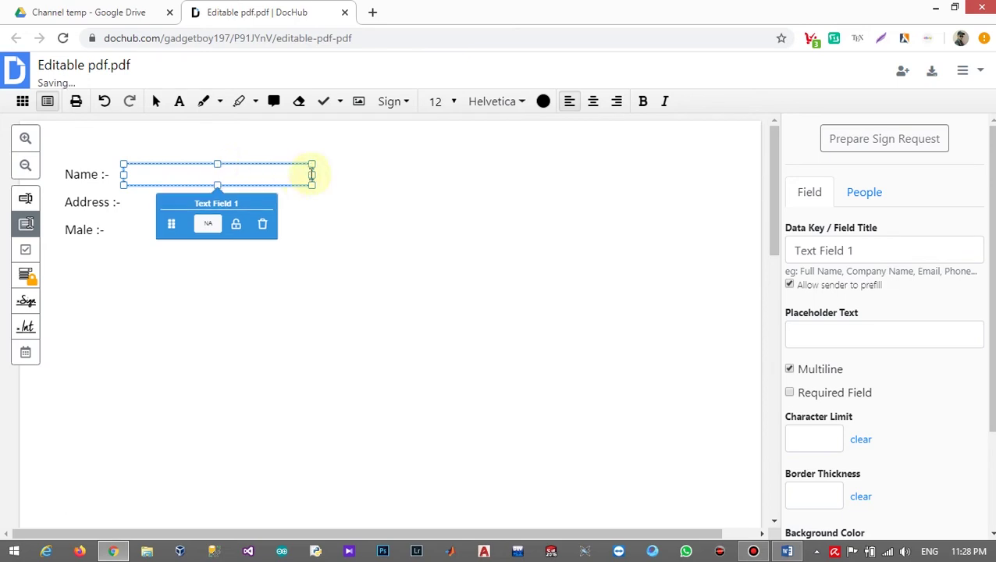
pyautogui.moveTo(311, 173); pyautogui.dragTo(584, 177)
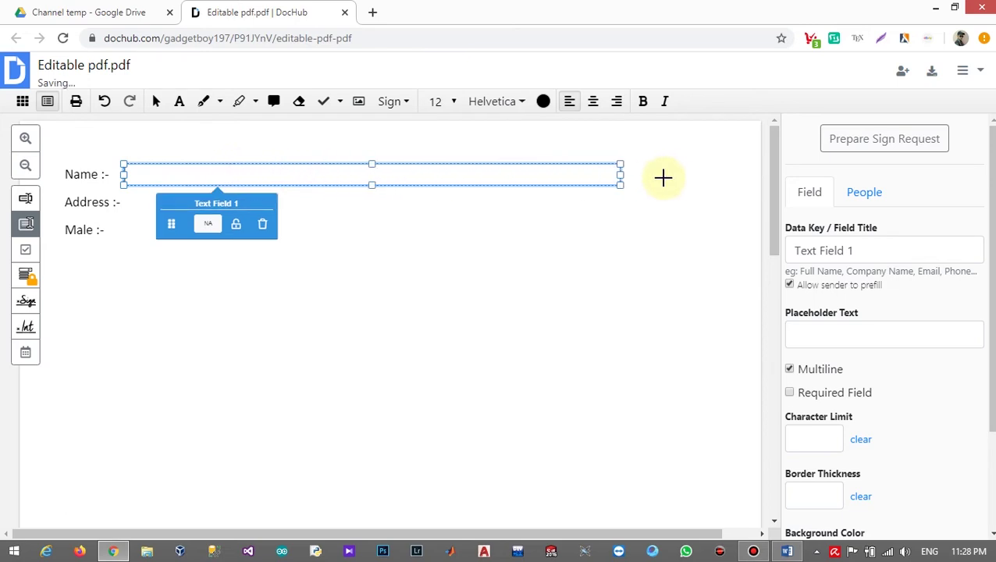
pyautogui.moveTo(669, 178); pyautogui.dragTo(702, 171)
pyautogui.click(125, 207)
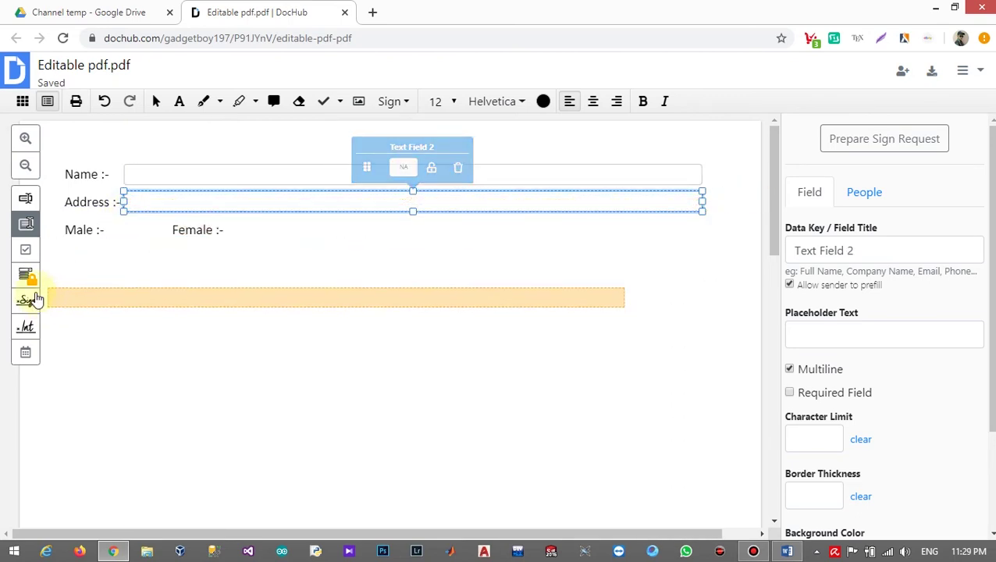
# Add checkbox fields beside Male and Female.
pyautogui.click(26, 250)
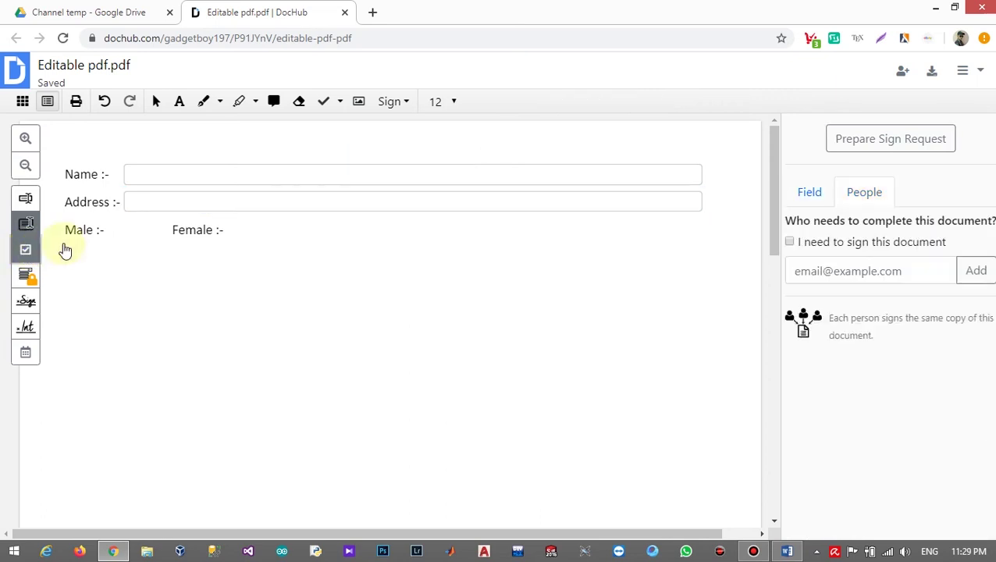
pyautogui.click(117, 233)
pyautogui.click(241, 231)
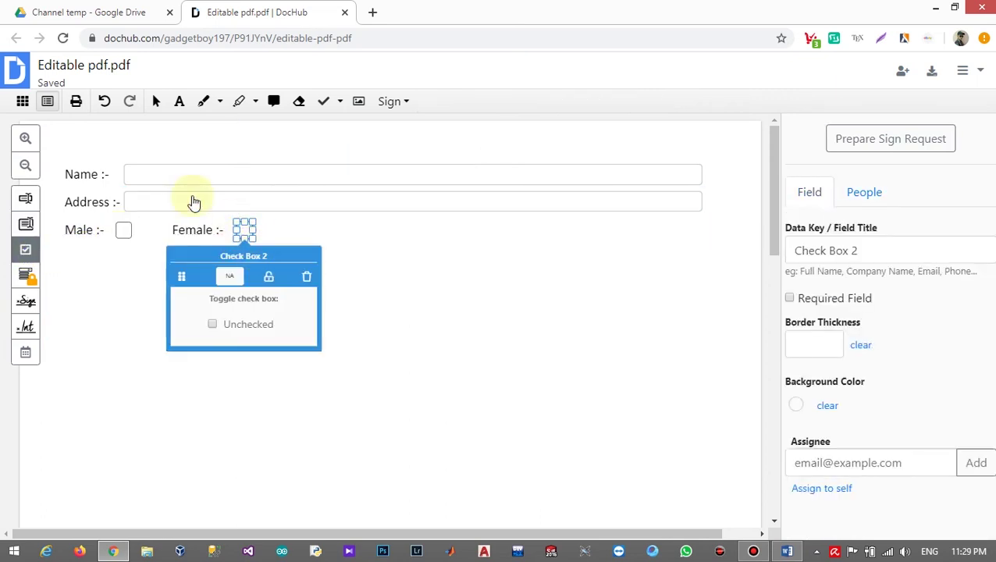
# Give the Name text field (Text Field 1) a border thickness of 1.
pyautogui.click(147, 178)
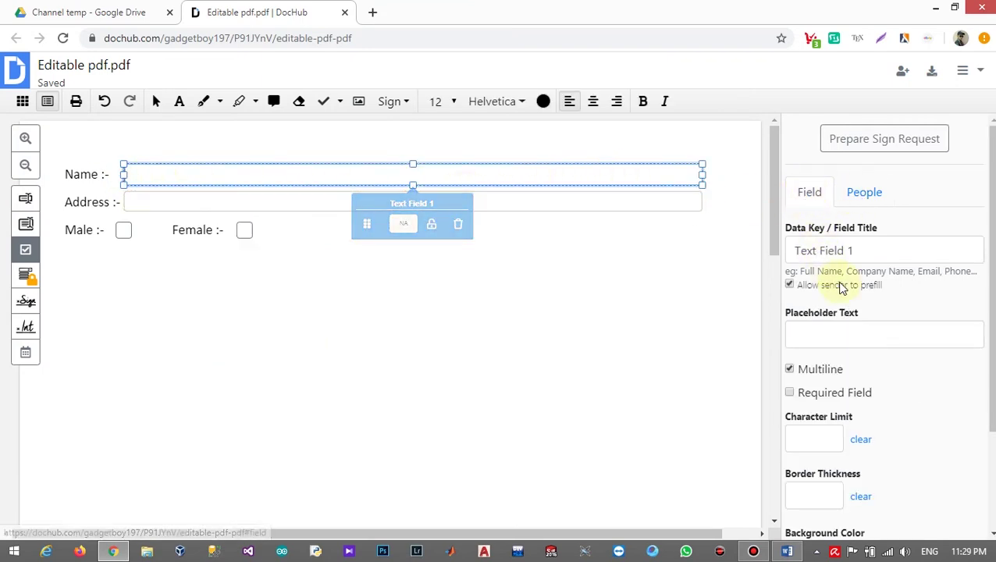
pyautogui.moveTo(843, 290)
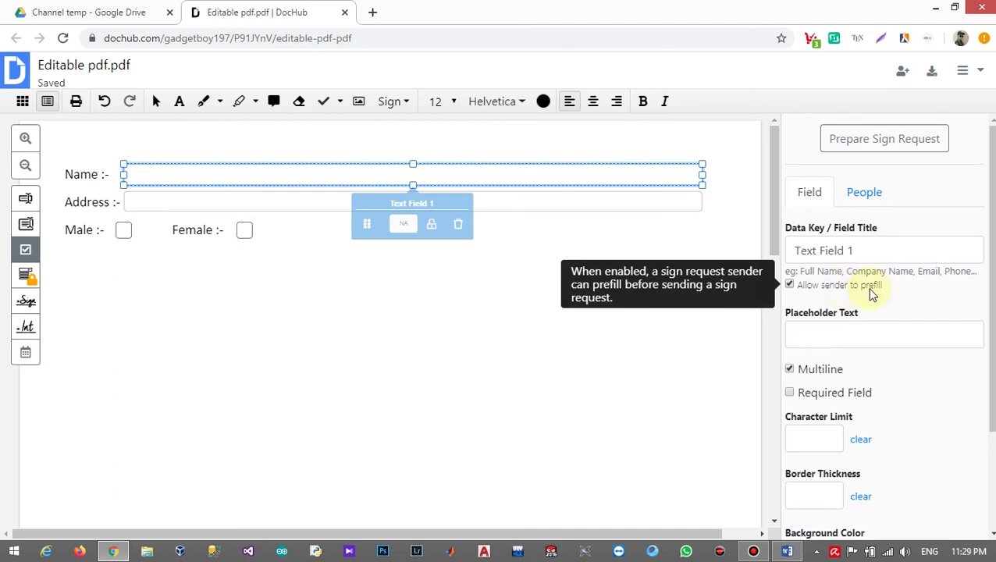
pyautogui.scroll(-1, 874, 295)
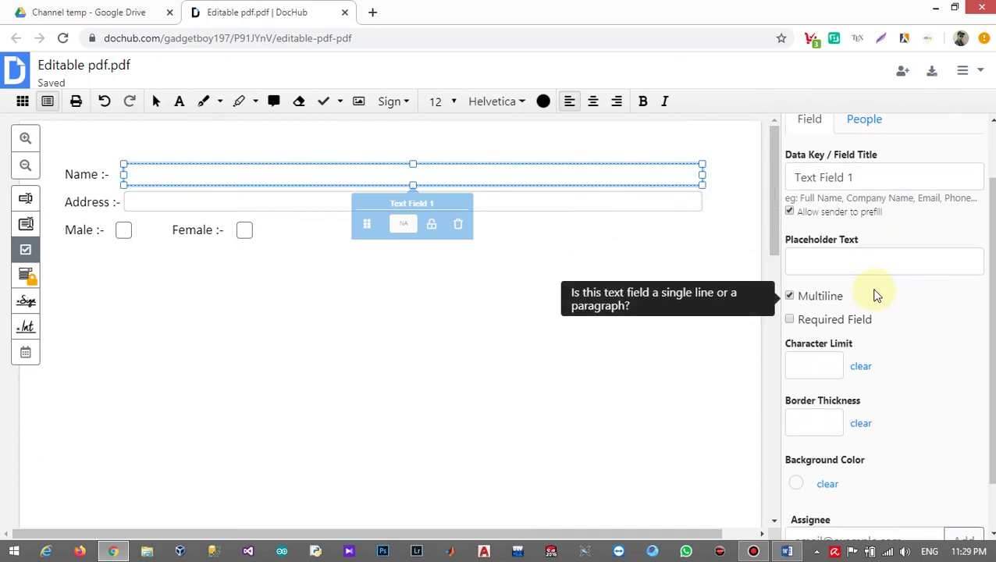
pyautogui.scroll(-1, 874, 295)
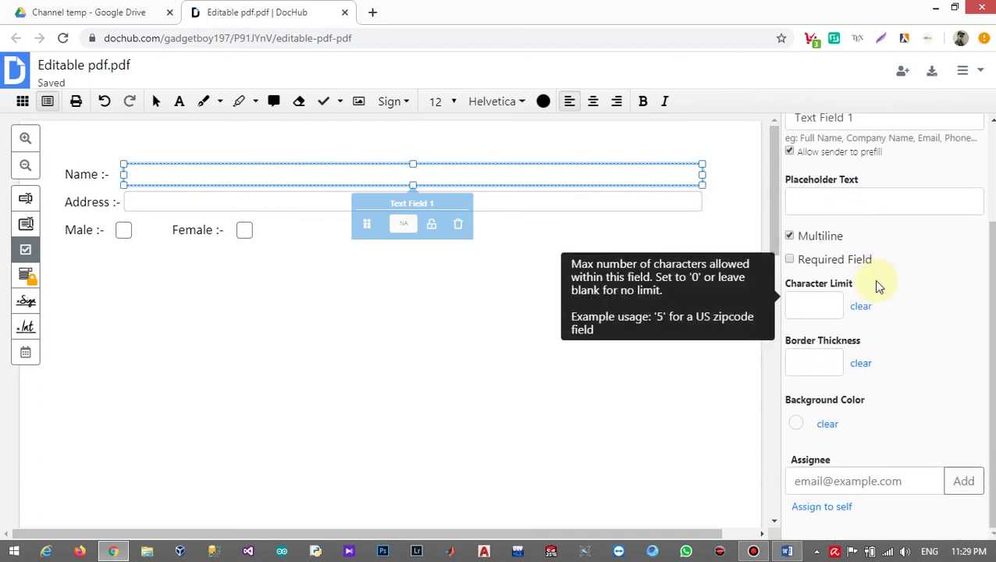
pyautogui.moveTo(899, 340)
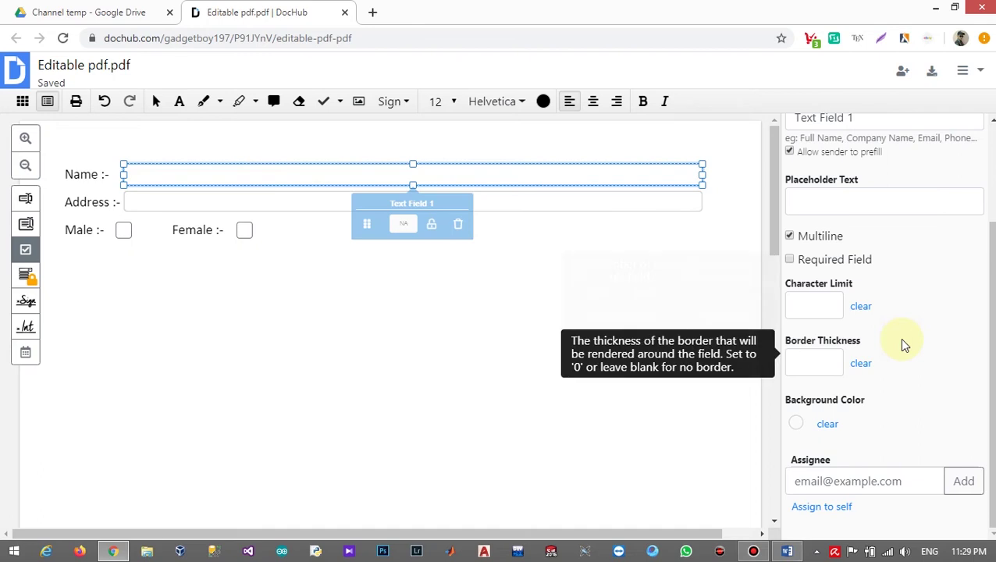
pyautogui.click(815, 362)
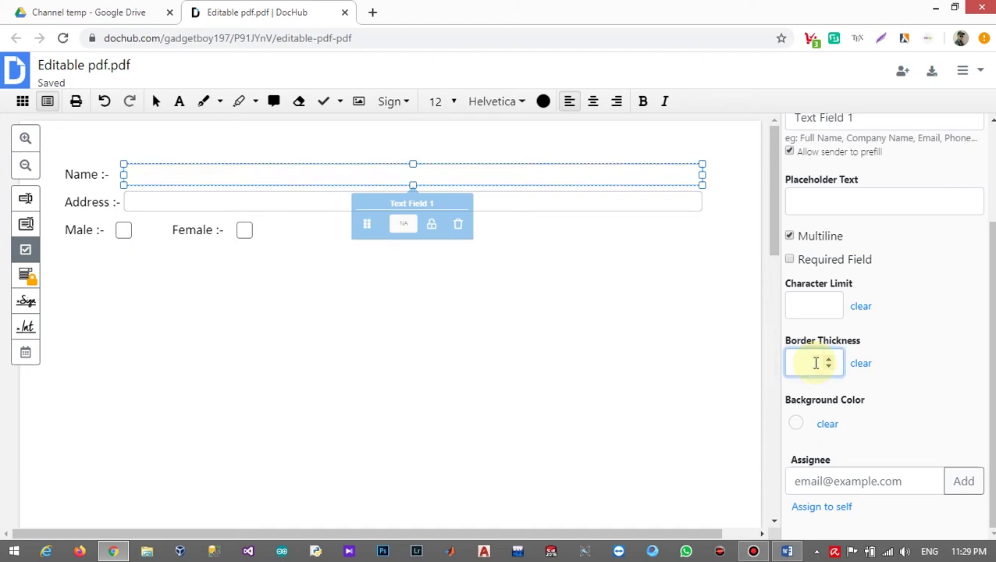
pyautogui.write('1')
pyautogui.click(911, 343)
pyautogui.moveTo(909, 369)
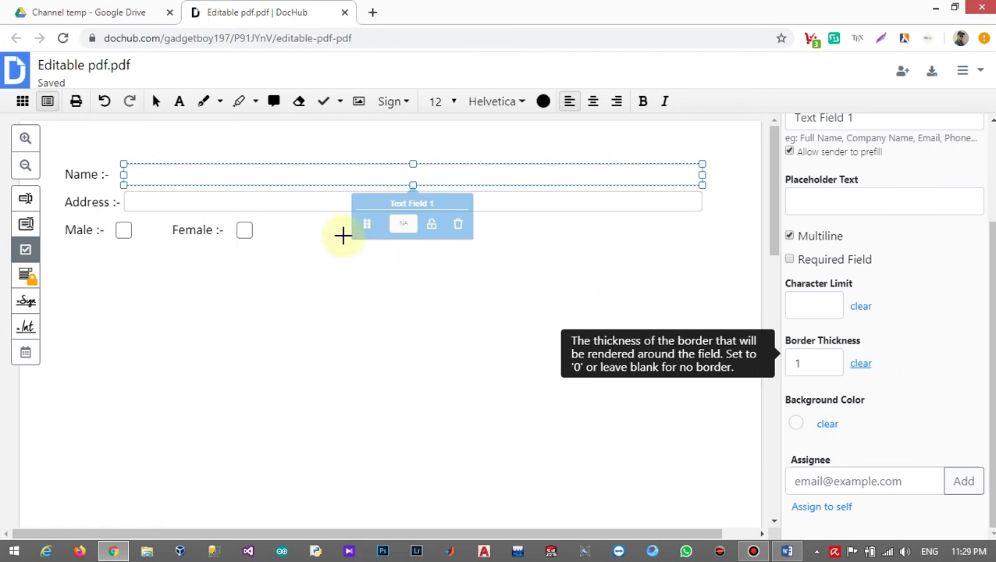
# Set the Address text field's border thickness to 1.
pyautogui.click(285, 202)
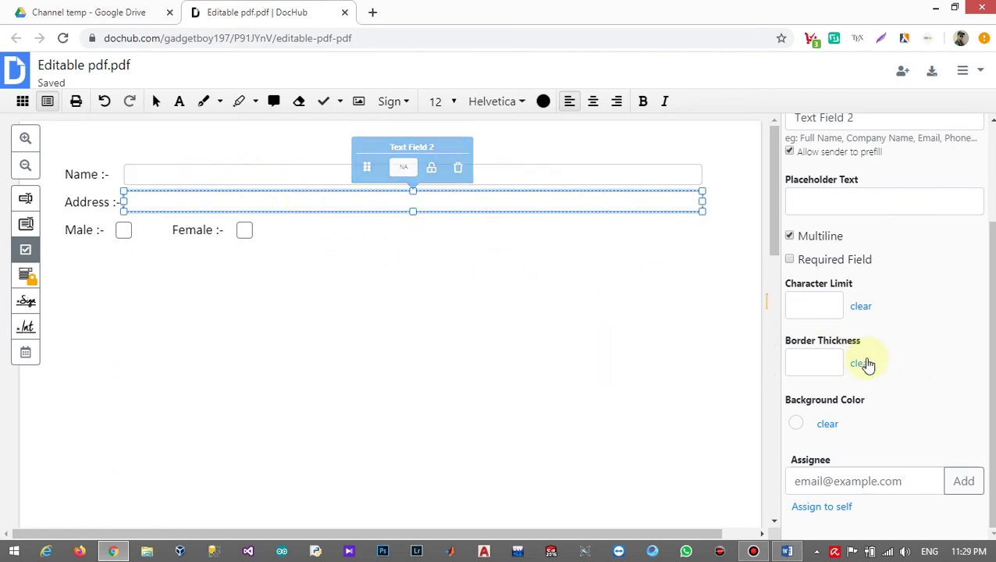
pyautogui.moveTo(811, 305)
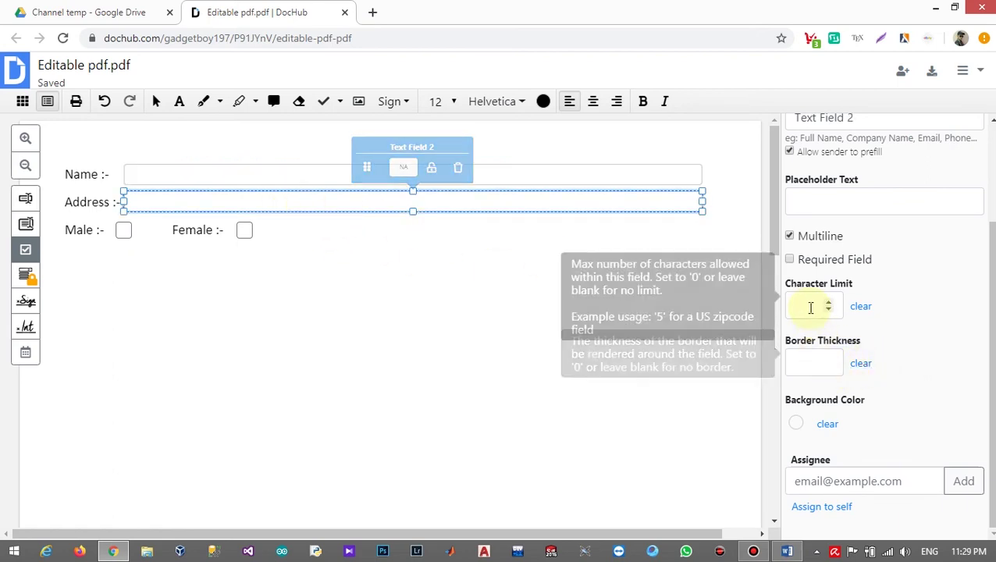
pyautogui.click(828, 359)
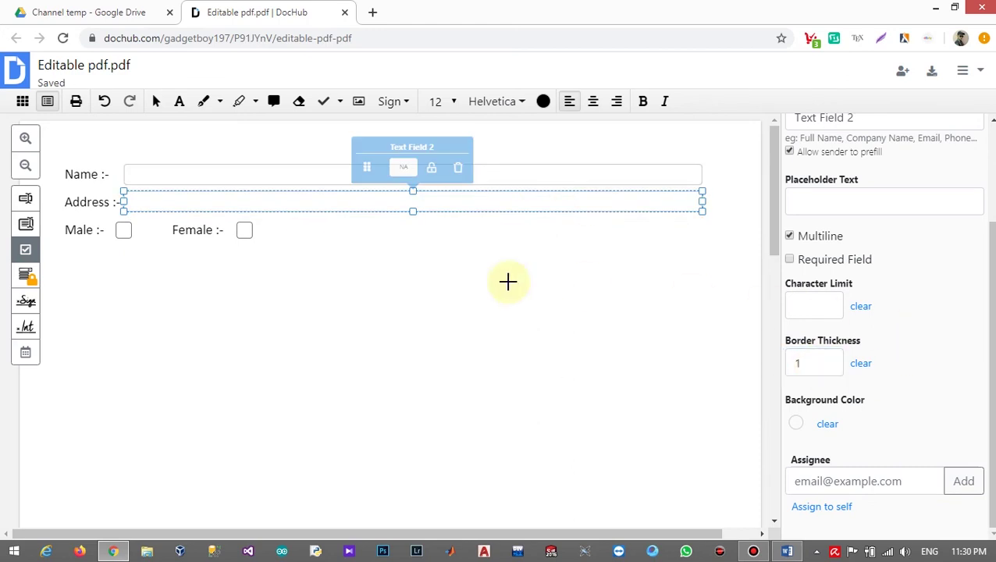
# Make the Male checkbox unchecked by default with border thickness 1.
pyautogui.click(122, 234)
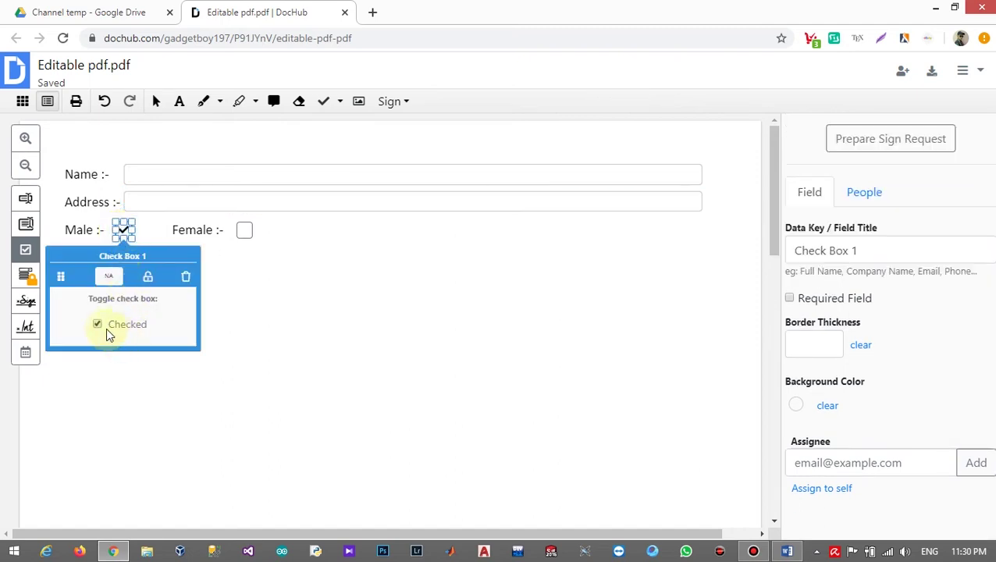
pyautogui.click(113, 324)
pyautogui.click(113, 325)
pyautogui.click(113, 325)
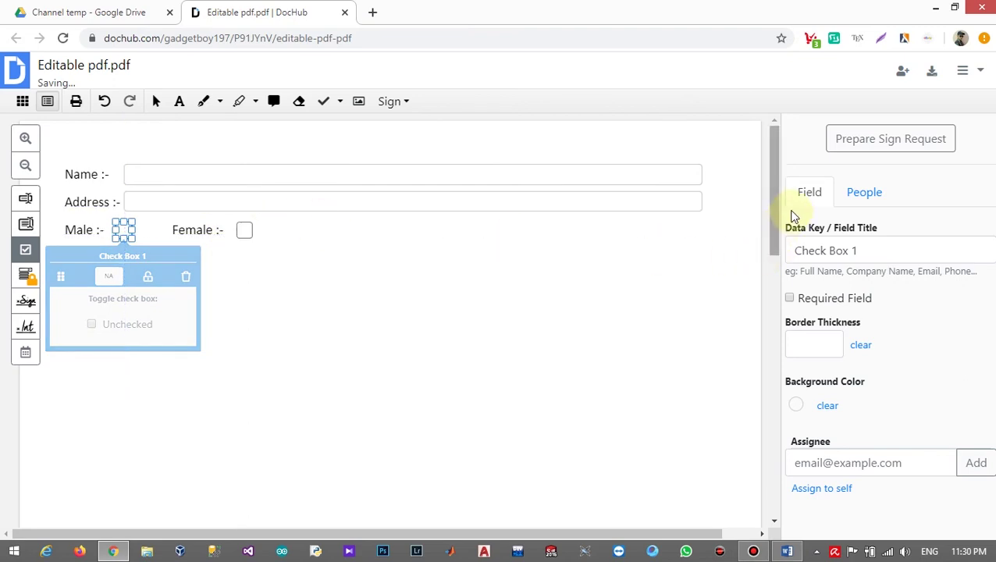
pyautogui.click(805, 347)
pyautogui.write('1')
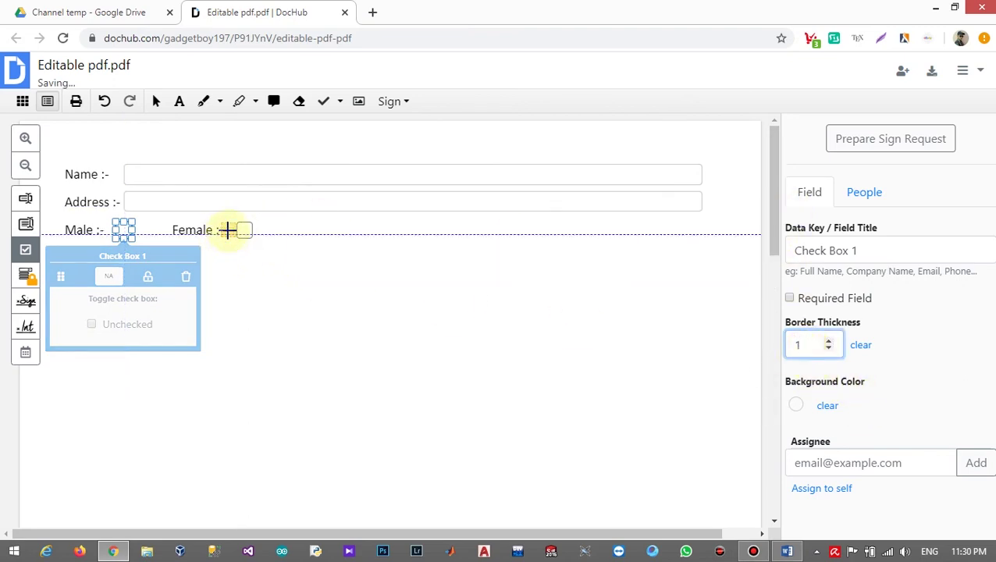
# Place Check Box 2 beside Female, unchecked, with border thickness 1.
pyautogui.click(245, 232)
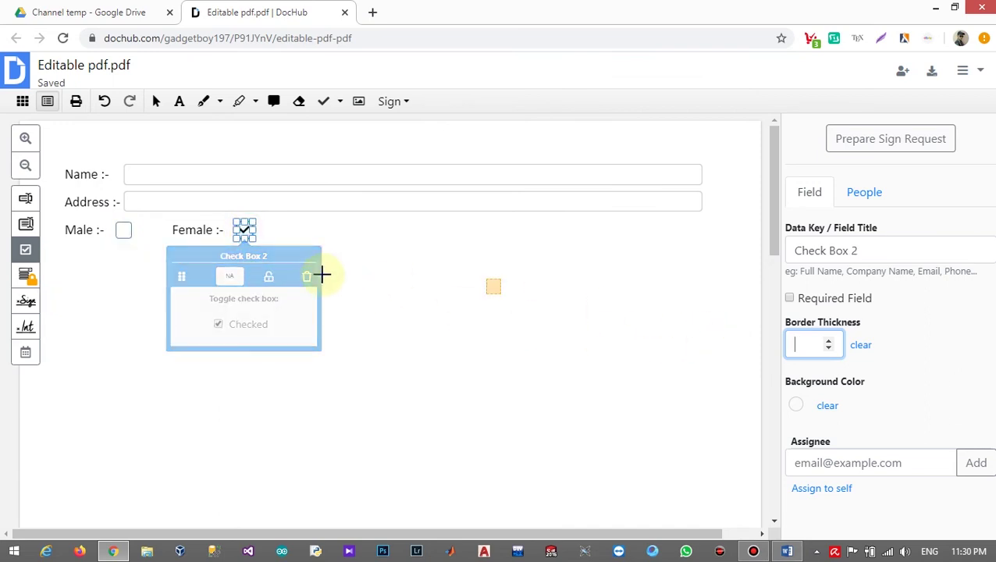
pyautogui.click(802, 349)
pyautogui.write('1')
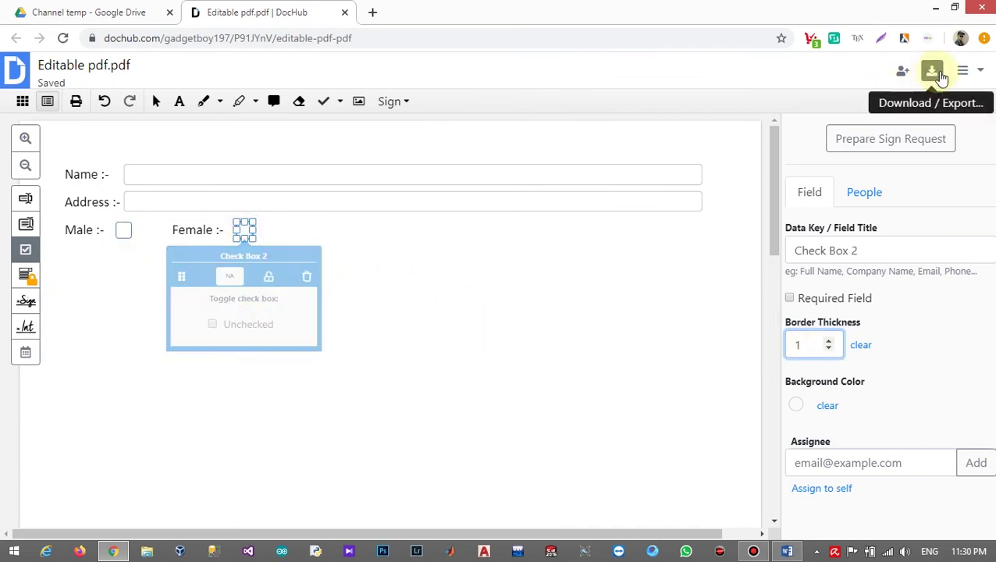
# Download the DocHub form to the computer via Download / Export as Editable pdf (1).pdf.
pyautogui.click(980, 78)
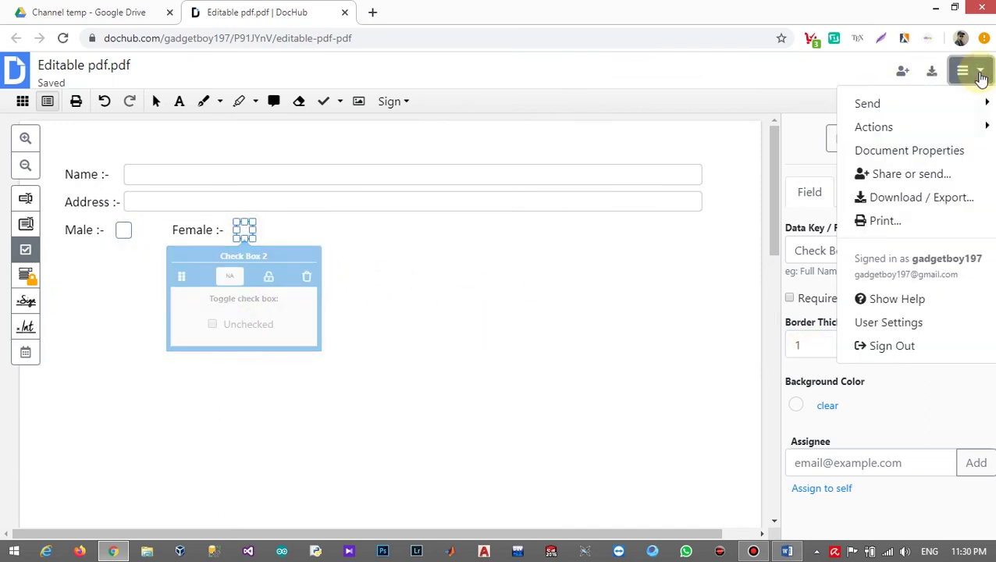
pyautogui.moveTo(956, 128)
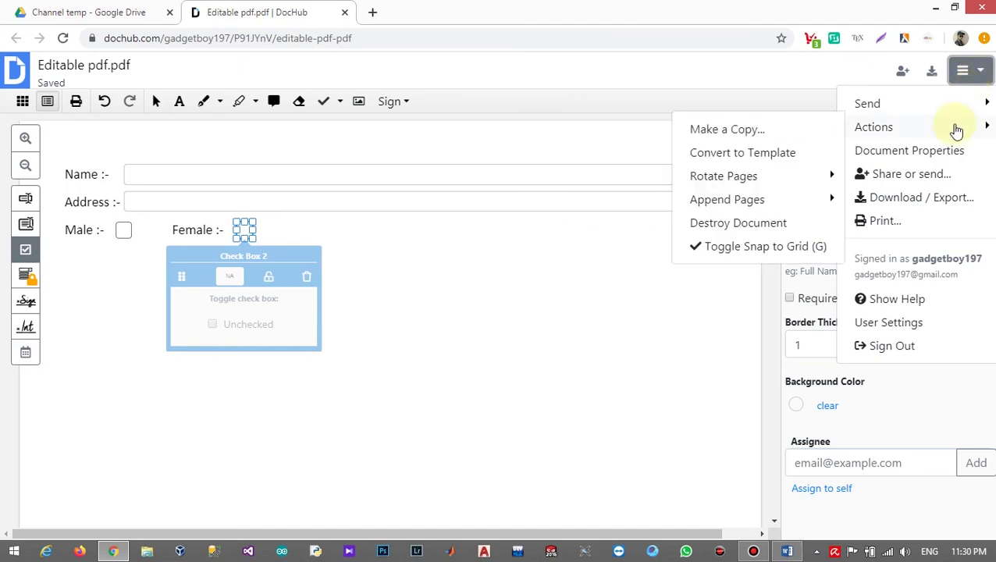
pyautogui.click(887, 200)
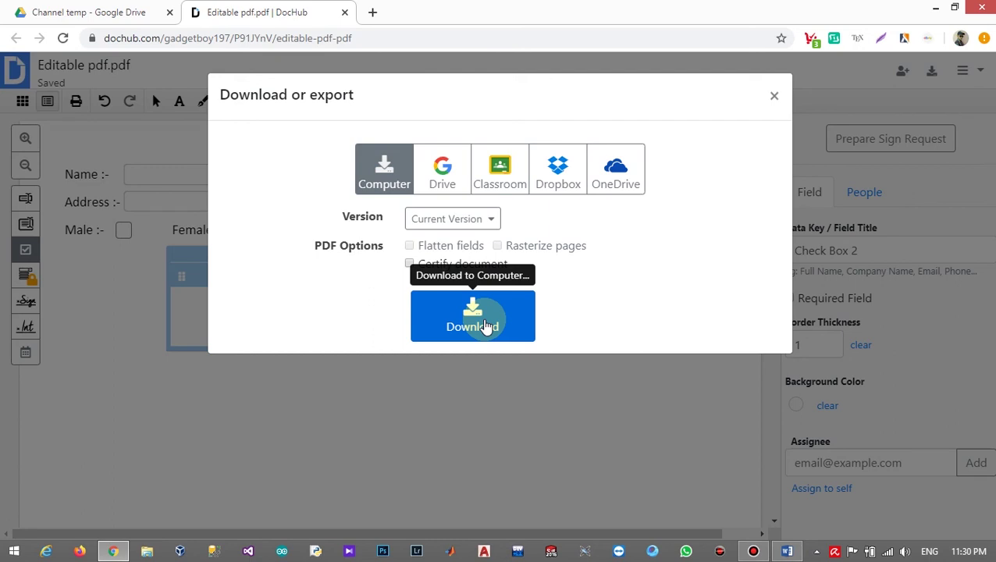
pyautogui.click(483, 326)
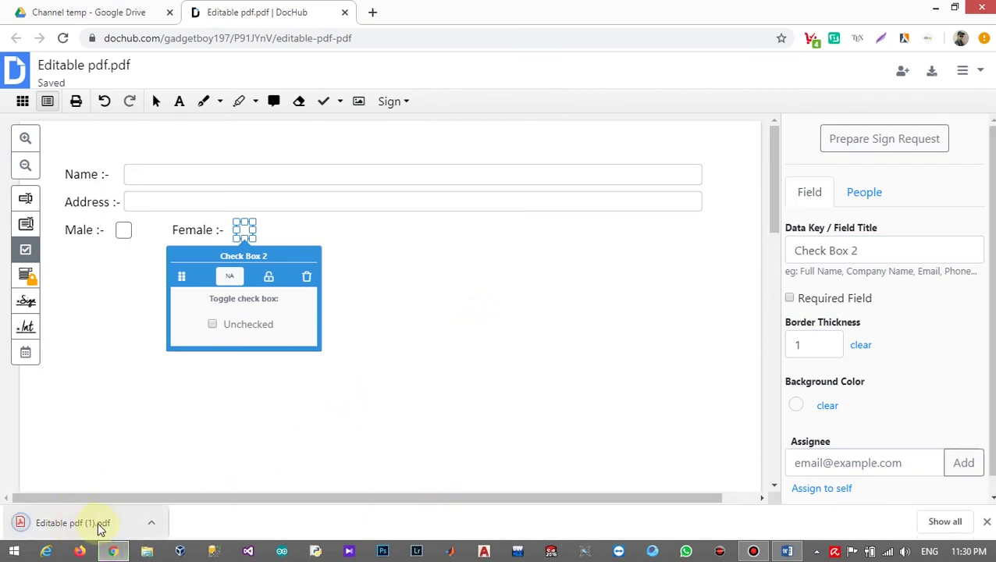
# Show the downloaded Editable pdf (1) in its SLUG folder and open it with Adobe Acrobat Reader DC.
pyautogui.click(152, 522)
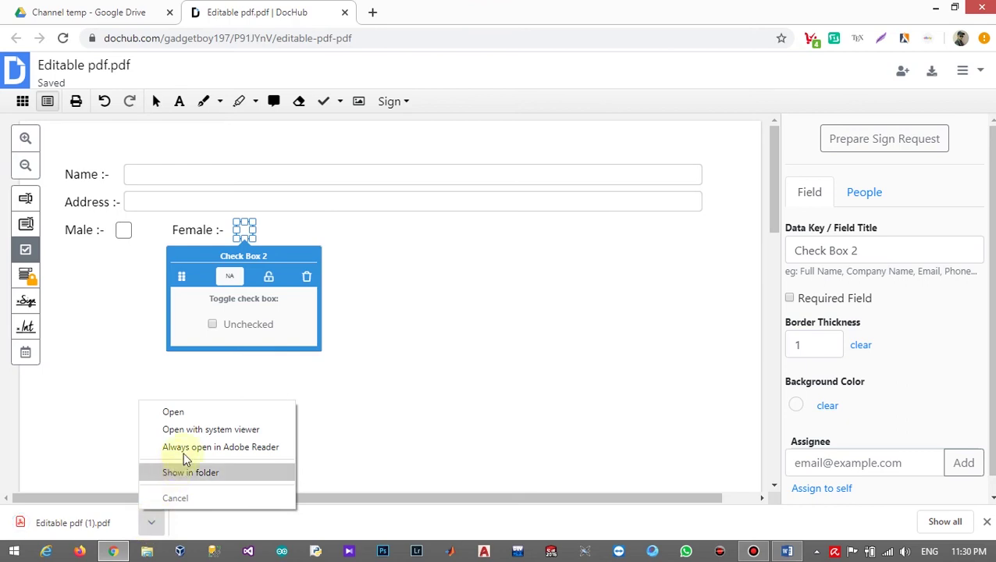
pyautogui.click(191, 473)
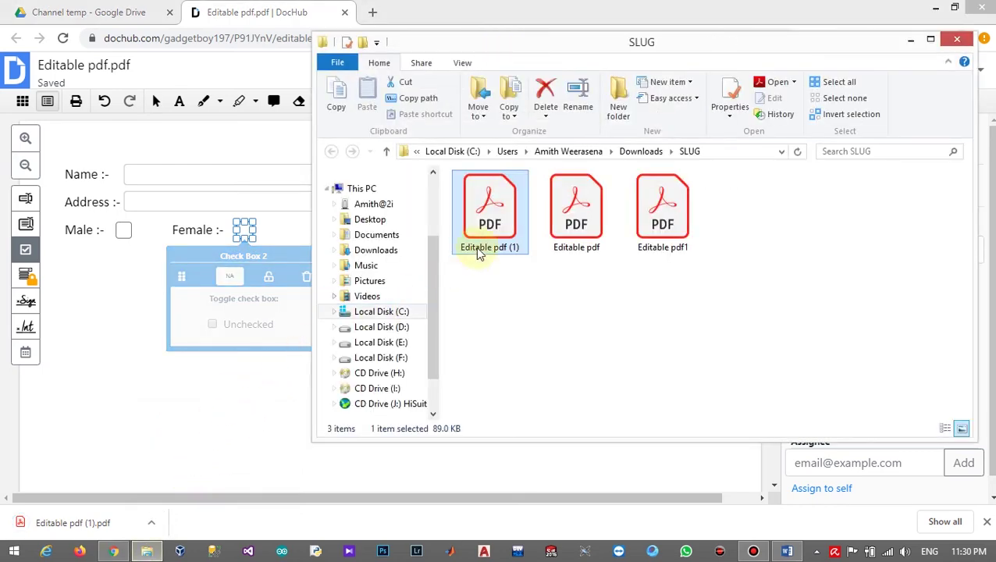
pyautogui.doubleClick(487, 227)
pyautogui.rightClick(485, 190)
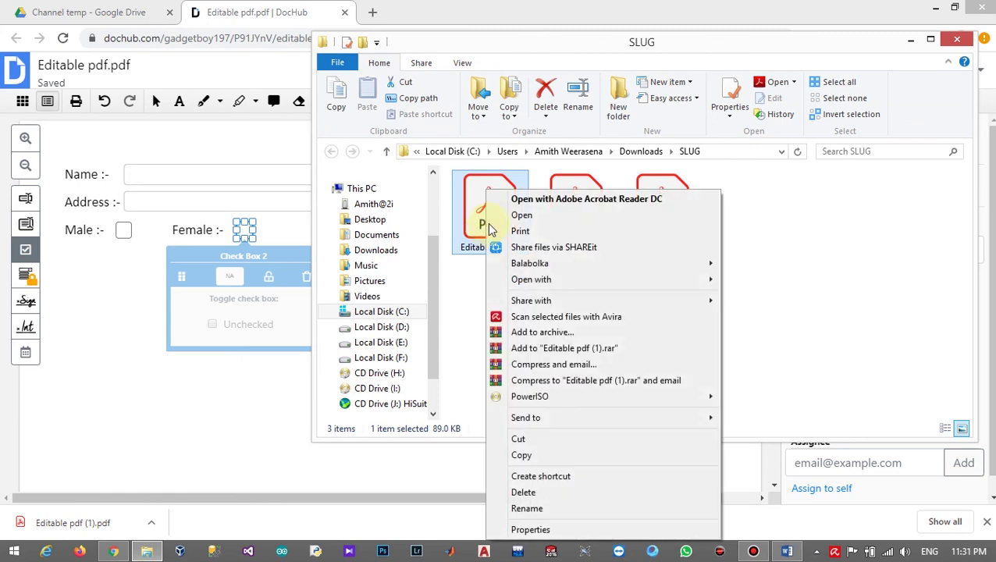
pyautogui.click(524, 200)
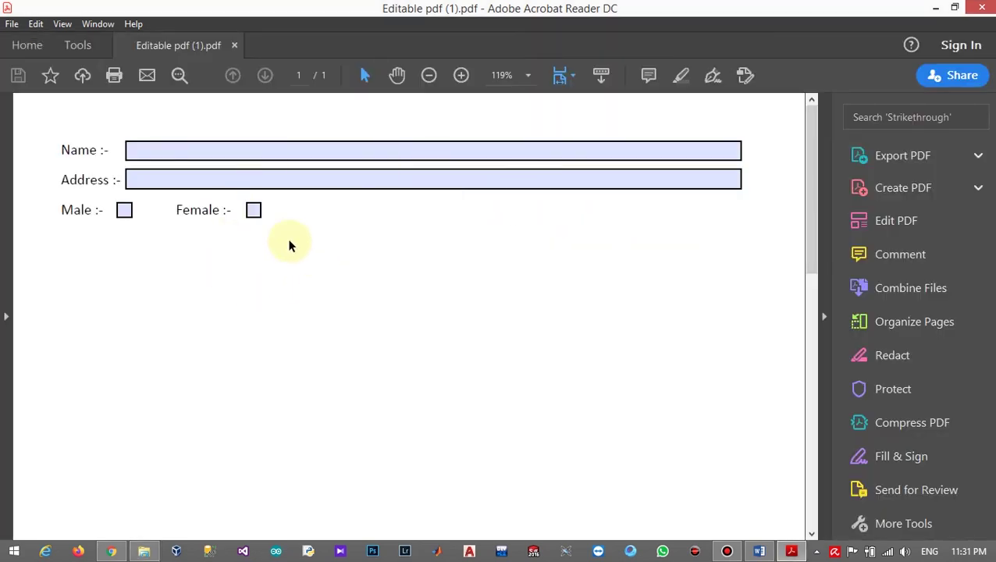
# Enter DreamSL as the Name and Youtube as the Address, then tick the Male checkbox.
pyautogui.click(167, 151)
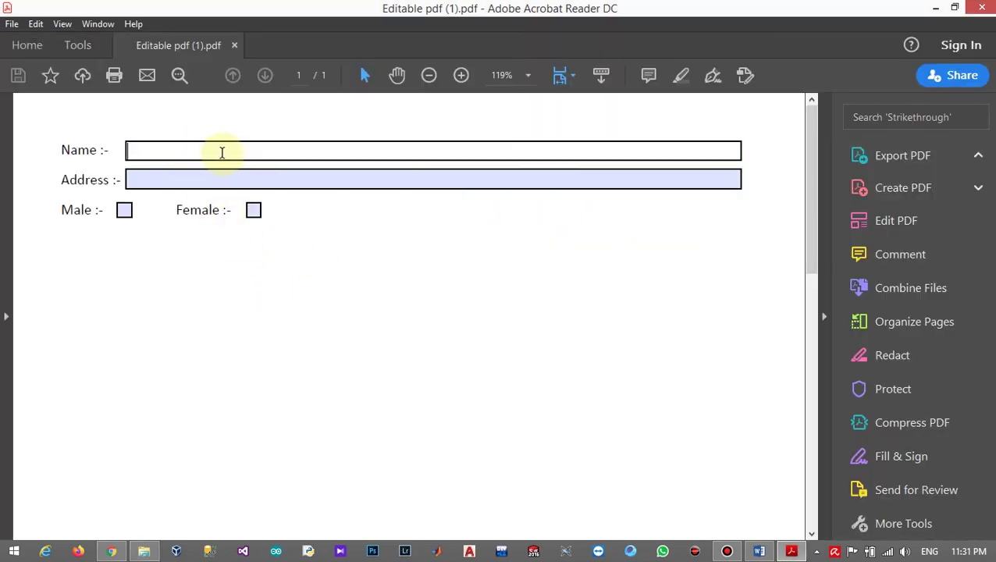
pyautogui.write('Dre3a')
pyautogui.press('BackSpace')
pyautogui.press('BackSpace')
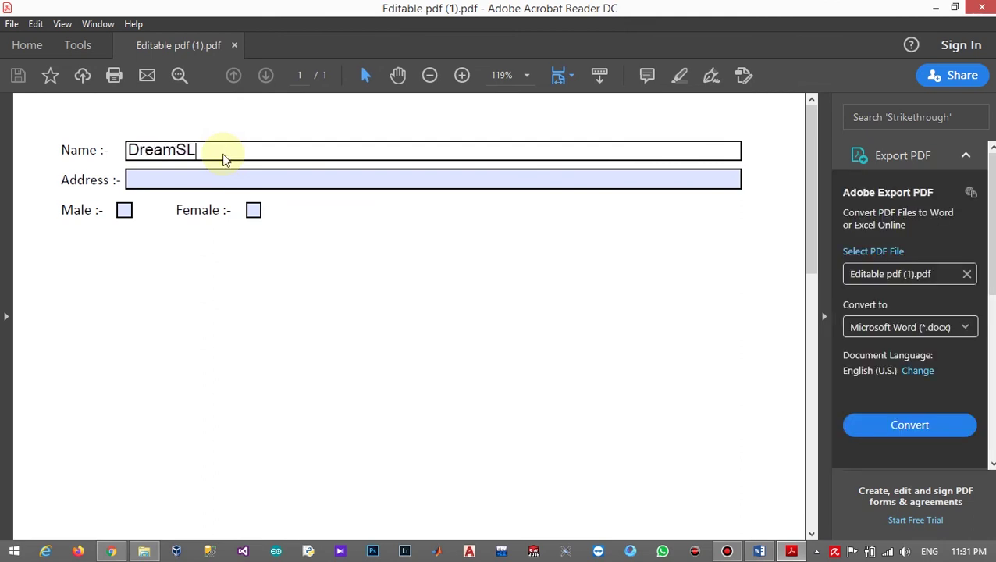
pyautogui.click(216, 178)
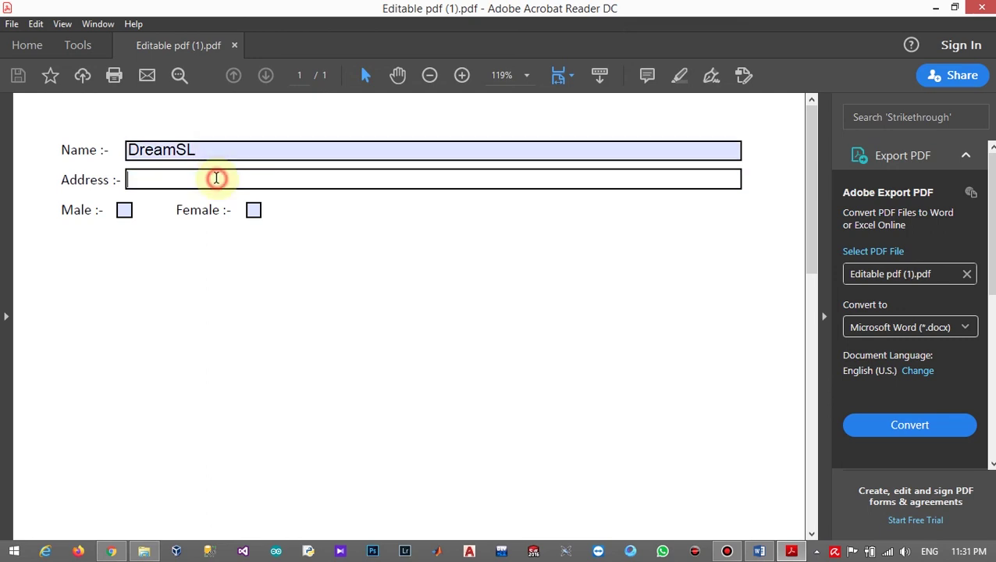
pyautogui.write('T')
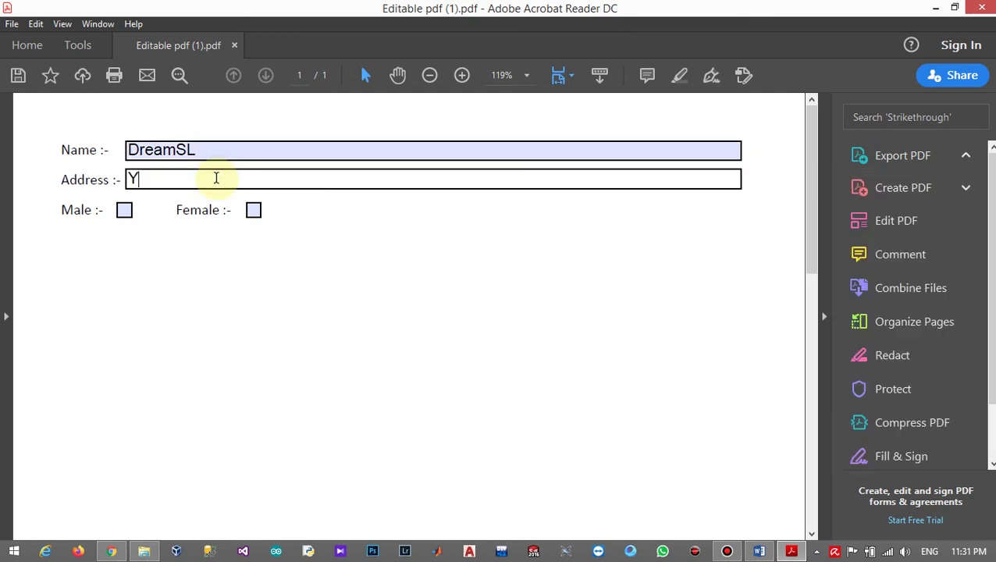
pyautogui.write('outube')
pyautogui.click(125, 211)
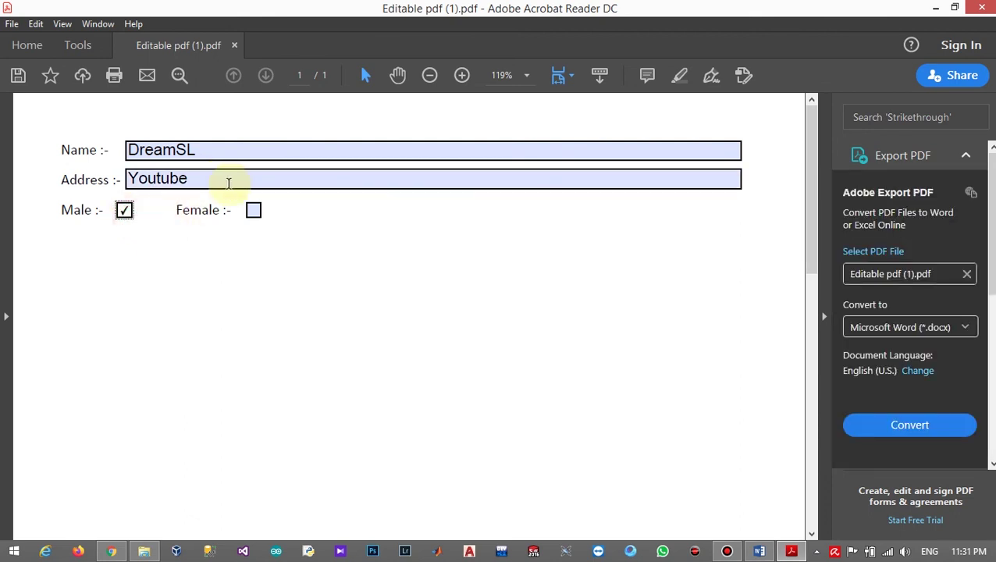
# Save a copy of the filled form as Editable pdf (1).pdf in the Documents folder.
pyautogui.click(13, 24)
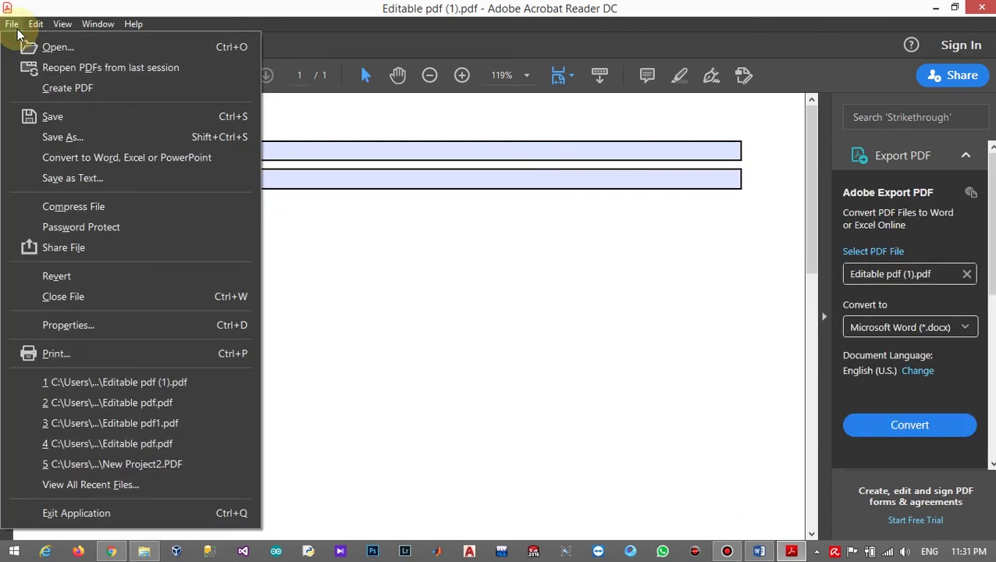
pyautogui.click(66, 137)
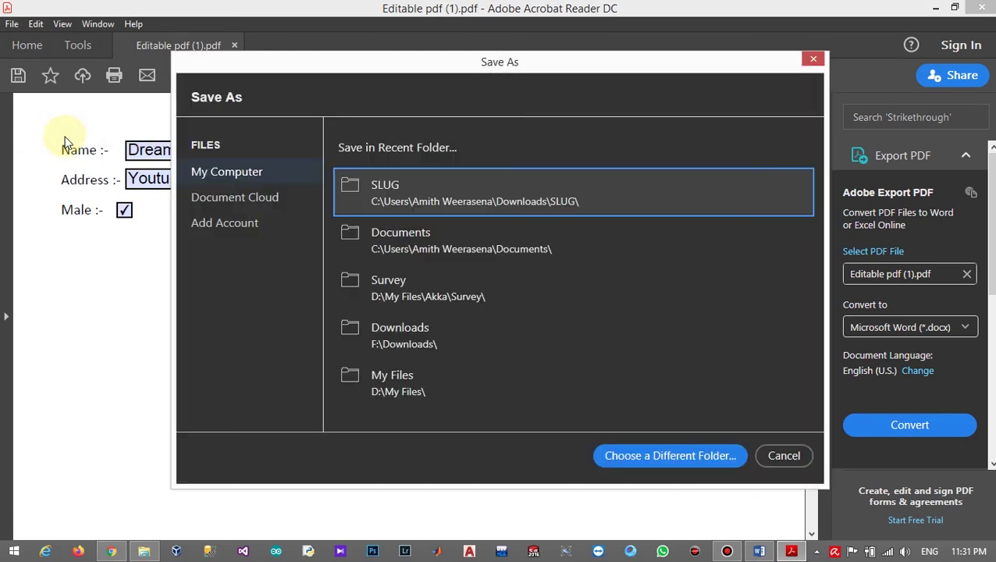
pyautogui.click(418, 250)
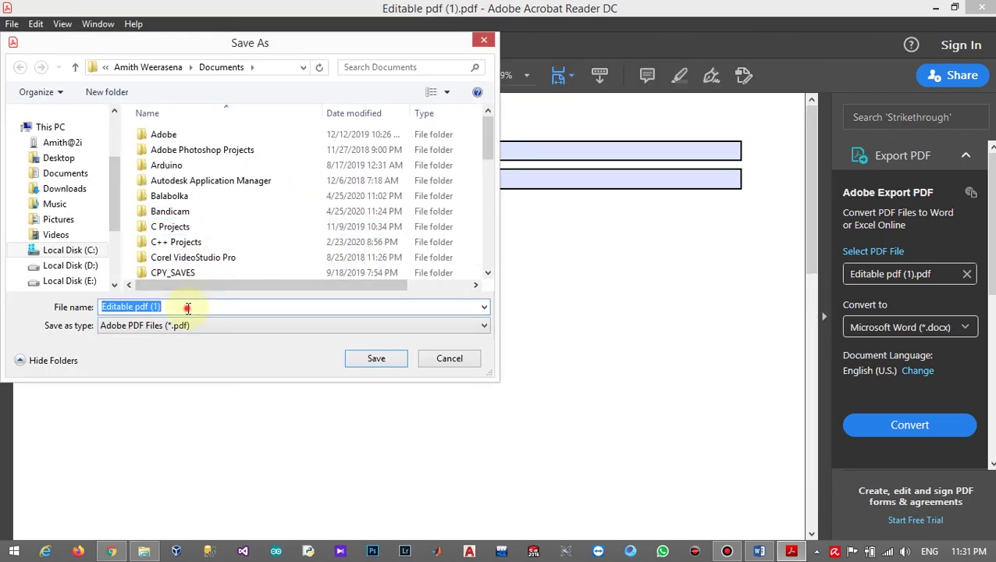
pyautogui.click(187, 308)
pyautogui.click(381, 358)
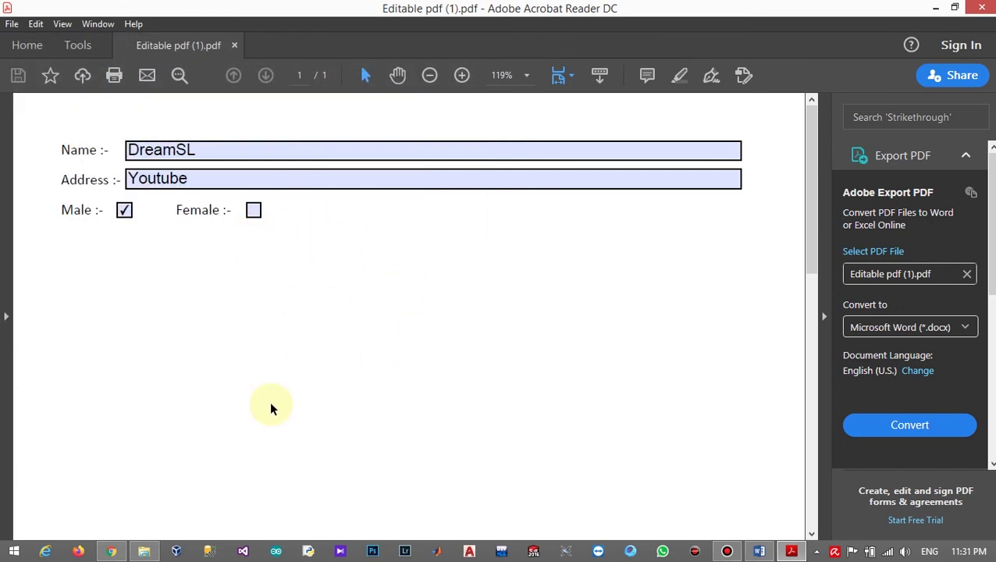
# Close the form and select the saved Editable pdf (1) in Documents to reopen it.
pyautogui.click(235, 47)
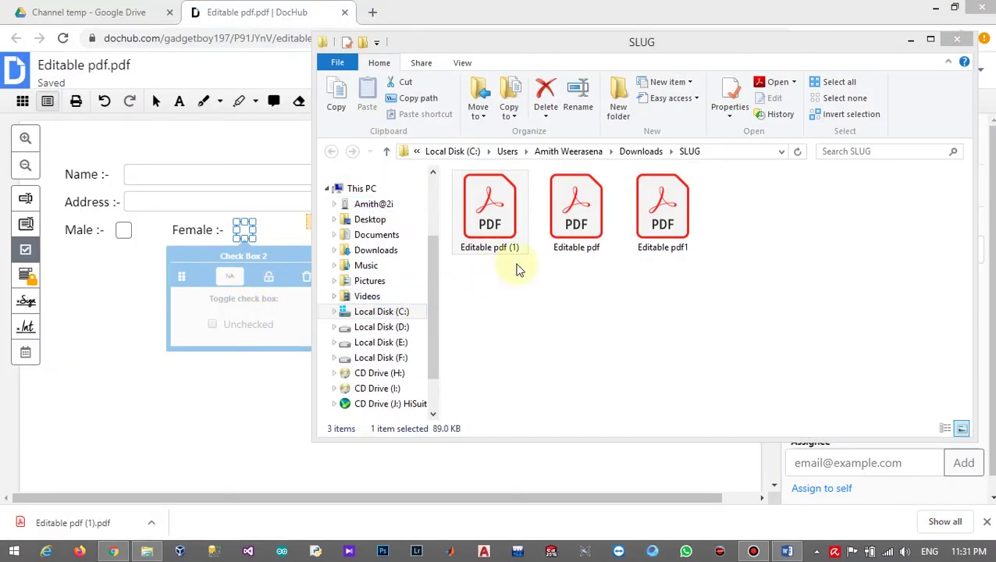
pyautogui.click(384, 237)
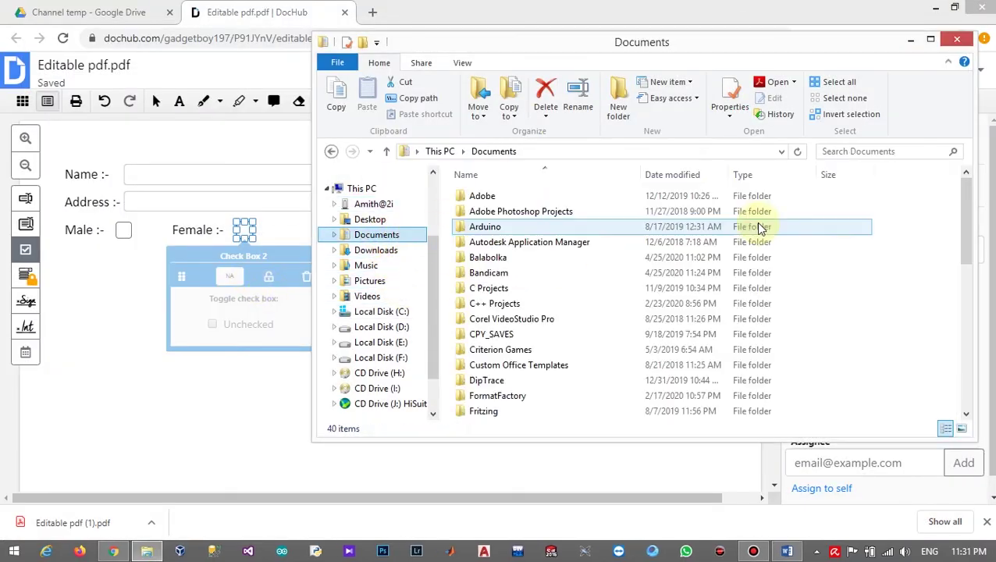
pyautogui.moveTo(967, 204); pyautogui.dragTo(961, 352)
pyautogui.click(557, 334)
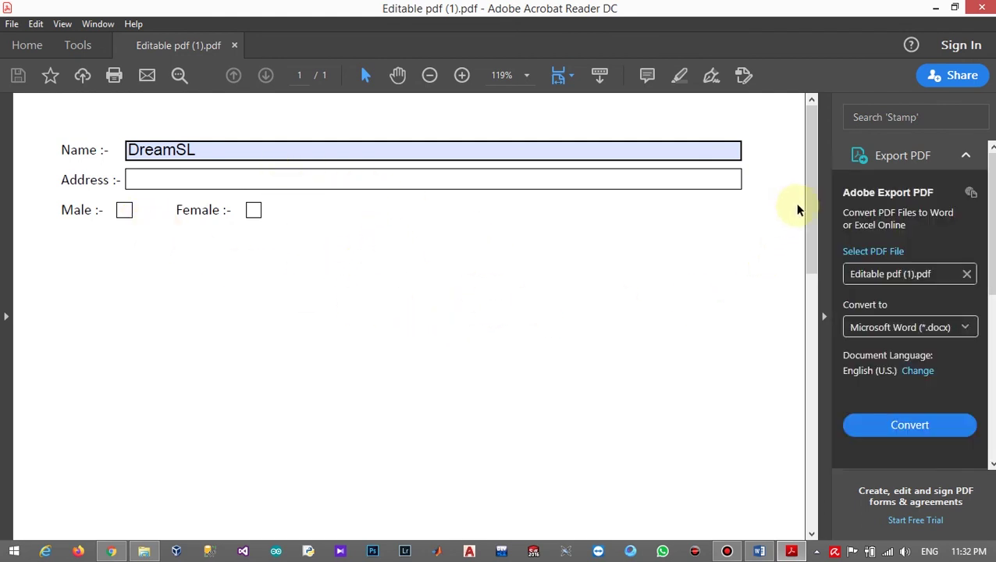
pyautogui.moveTo(805, 205); pyautogui.dragTo(809, 228)
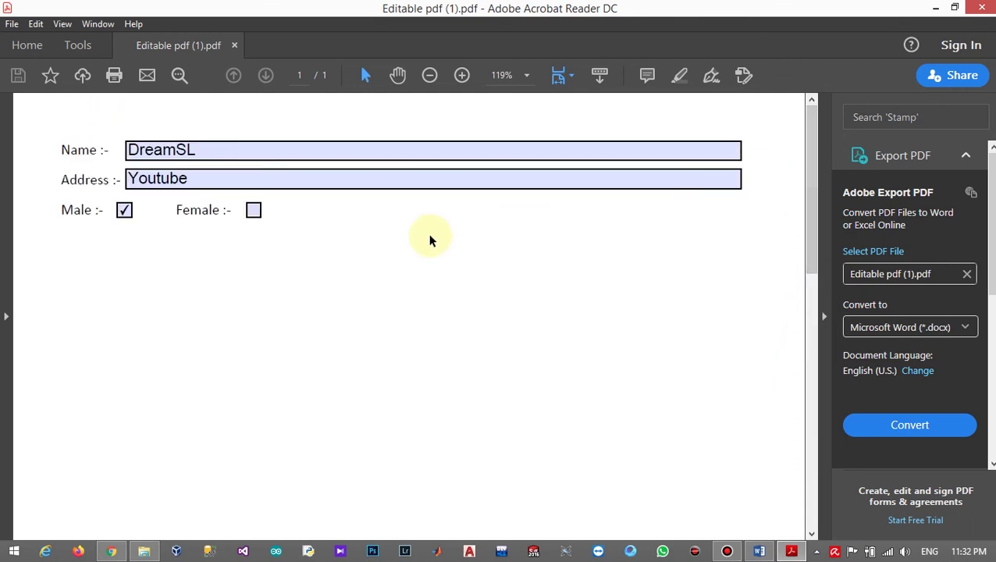